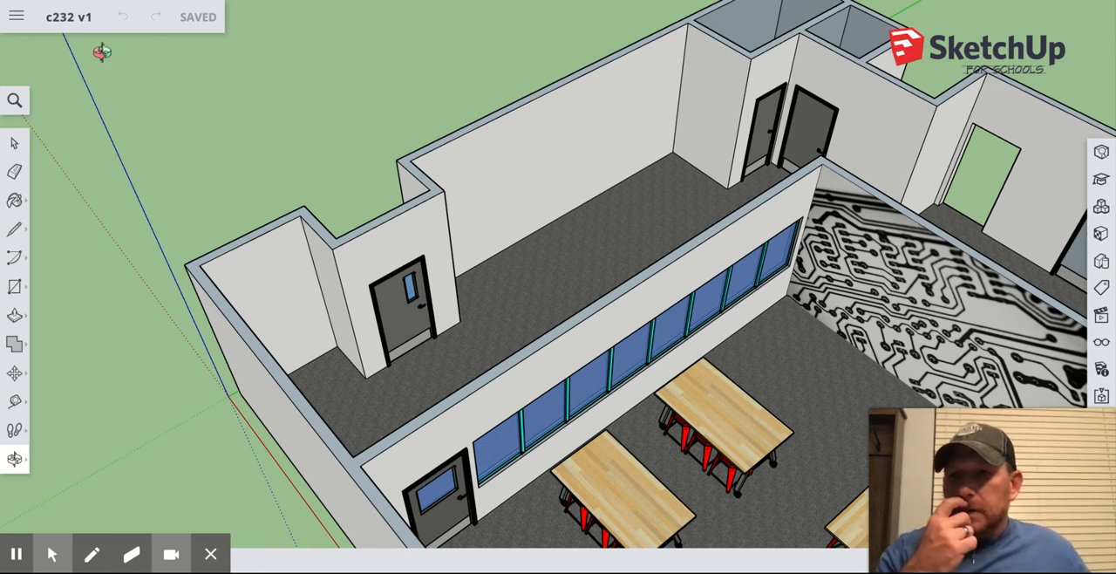
# Start inserting a file from Google Drive and open the For Classroom Re-Design folder inside Sketch Up composites.
pyautogui.click(15, 19)
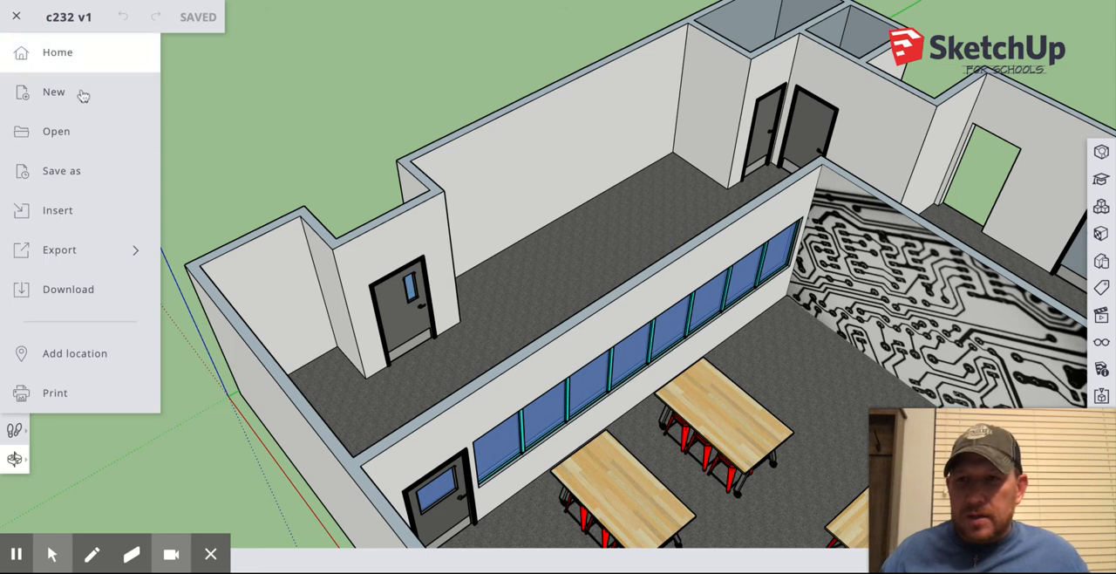
pyautogui.click(60, 209)
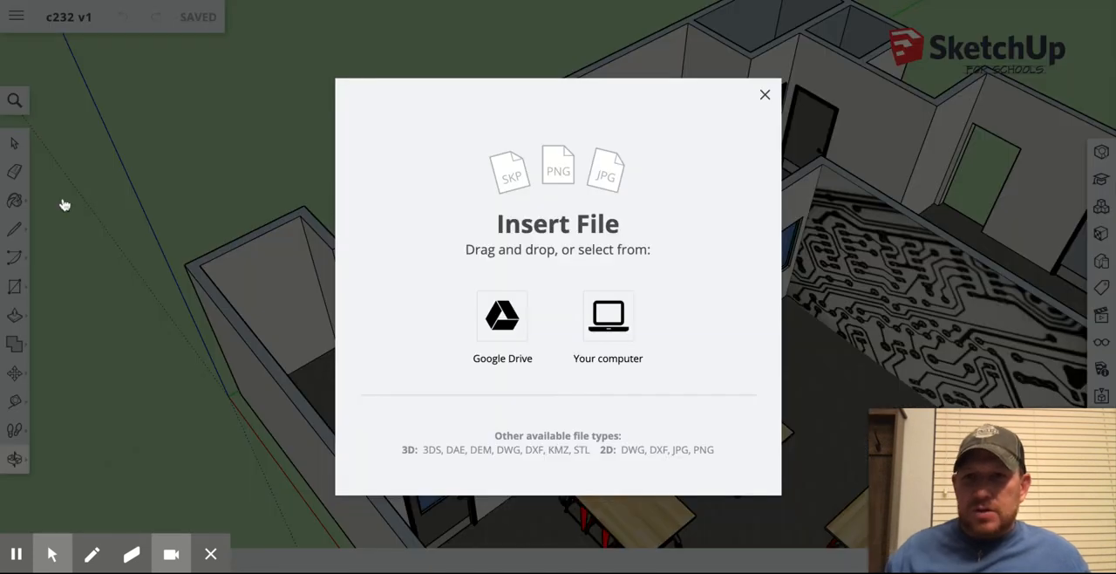
pyautogui.click(500, 320)
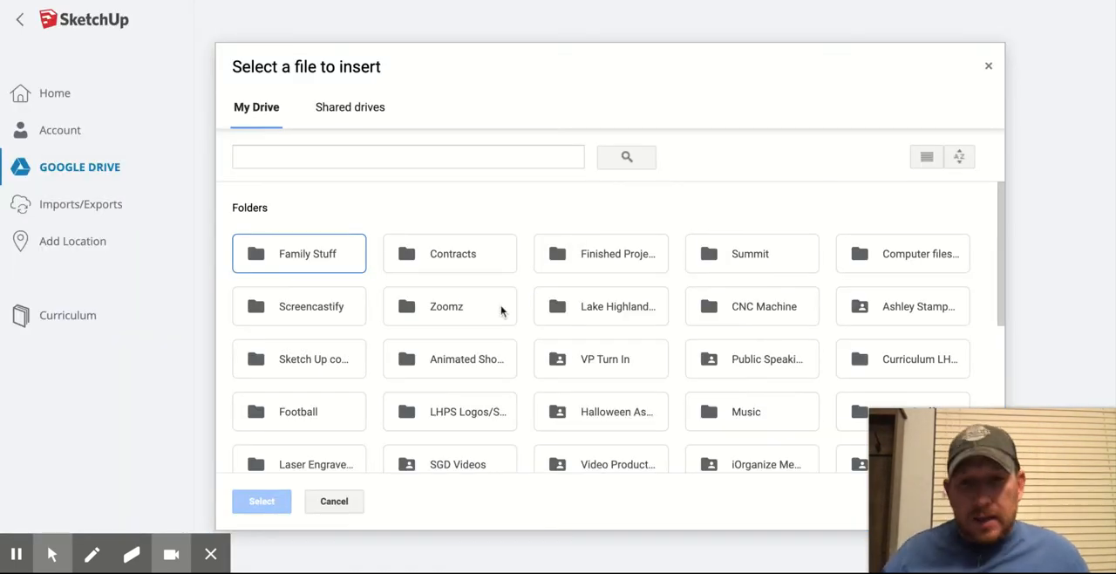
pyautogui.click(995, 233)
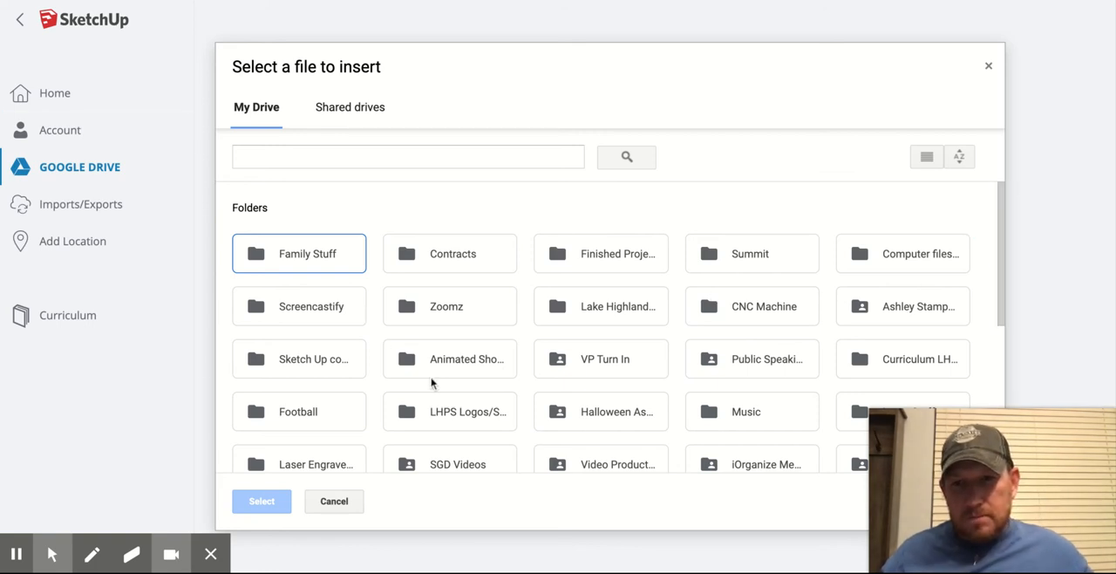
pyautogui.doubleClick(266, 367)
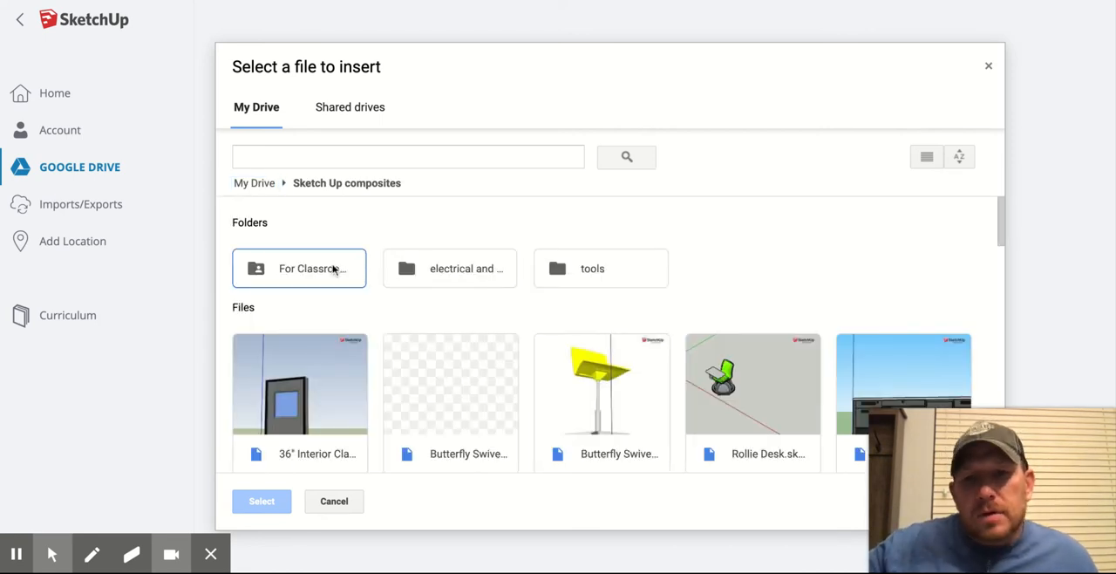
pyautogui.doubleClick(333, 270)
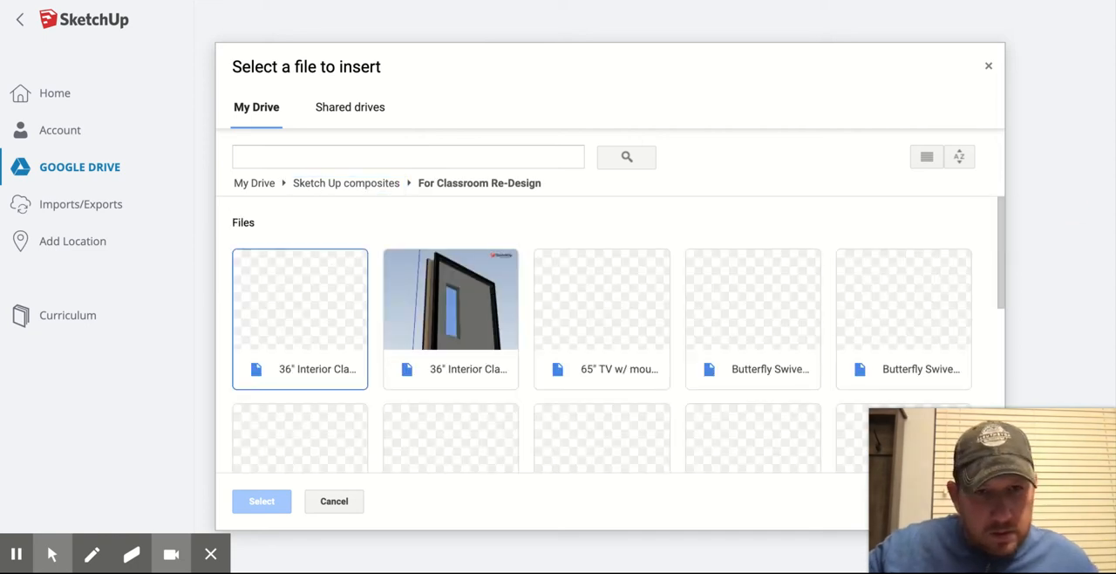
# Insert the Counter base cabinet model and place it on the carpeted floor between the long back wall and the window wall.
pyautogui.click(1004, 269)
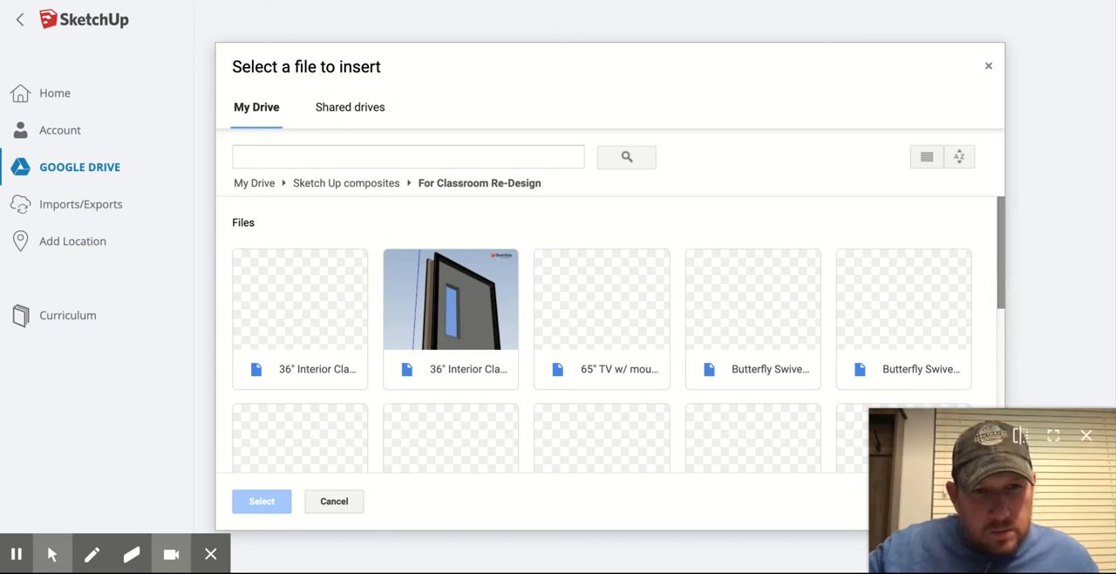
pyautogui.moveTo(1002, 304); pyautogui.dragTo(1002, 353)
pyautogui.scroll(-3, 1003, 307)
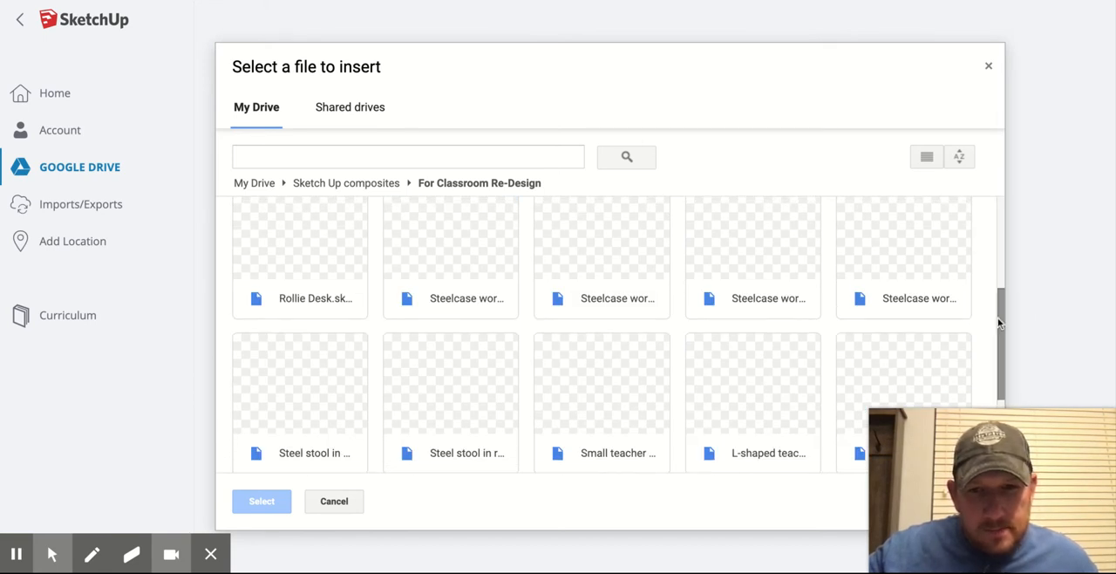
pyautogui.moveTo(998, 316); pyautogui.dragTo(984, 357)
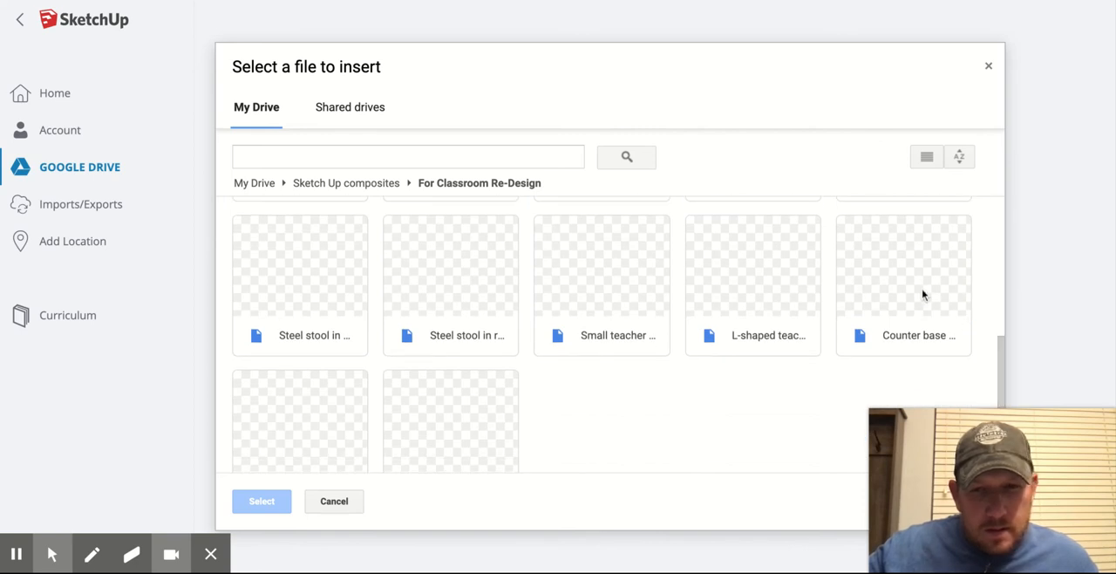
pyautogui.doubleClick(915, 288)
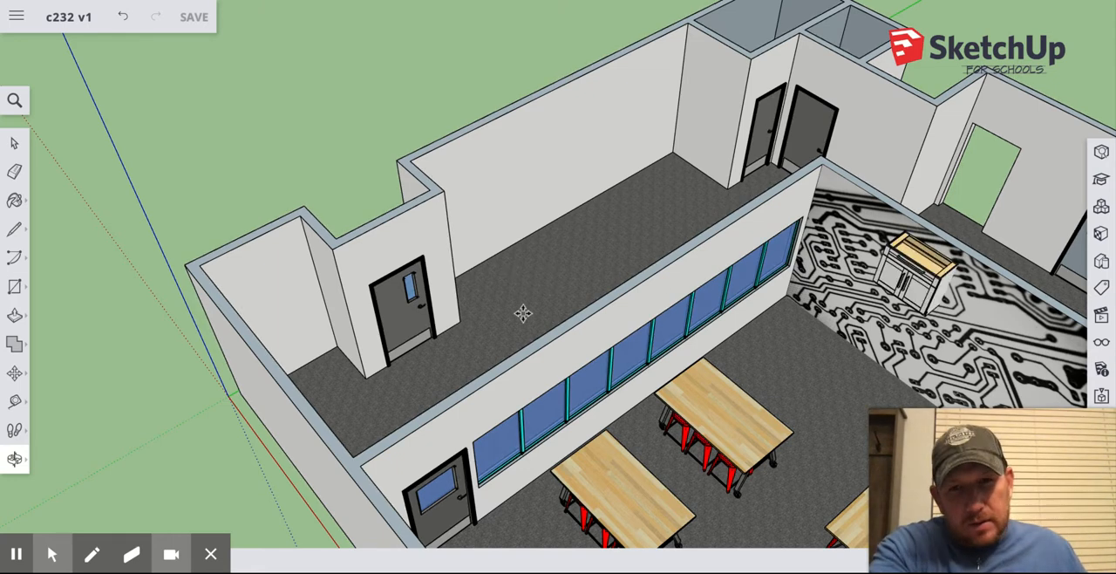
pyautogui.click(528, 260)
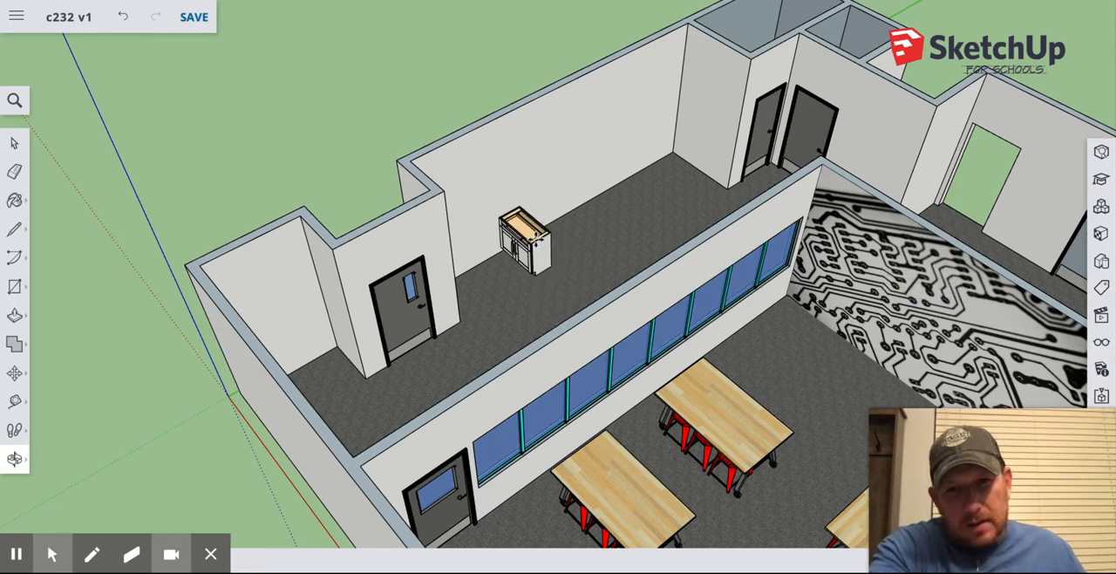
pyautogui.click(555, 244)
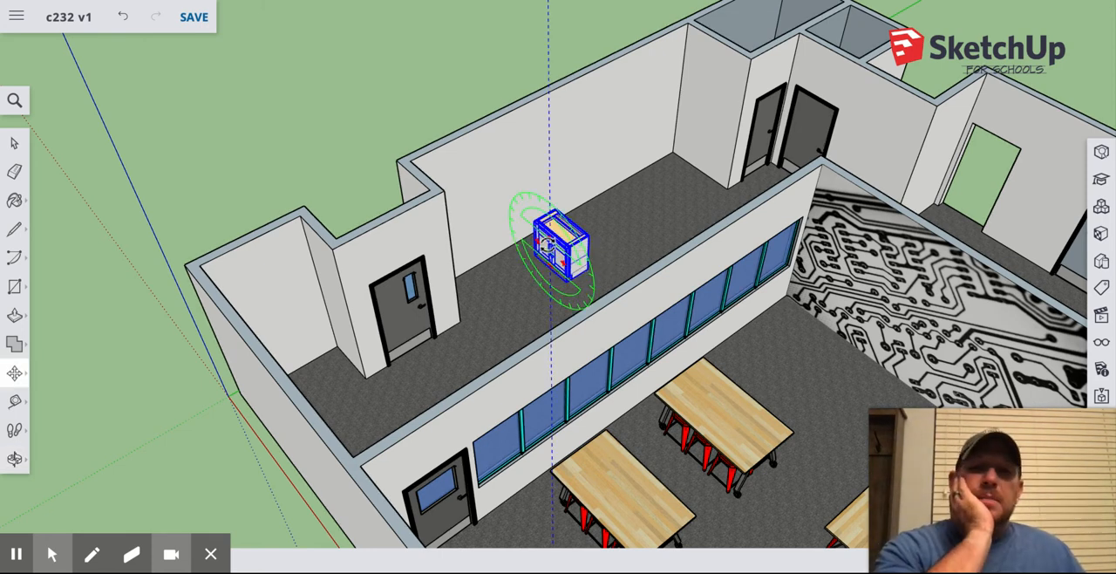
# Rotate the counter base cabinet about 90 degrees on the floor around its lower corner so its back faces the long wall.
pyautogui.scroll(2, 548, 246)
pyautogui.scroll(5, 546, 246)
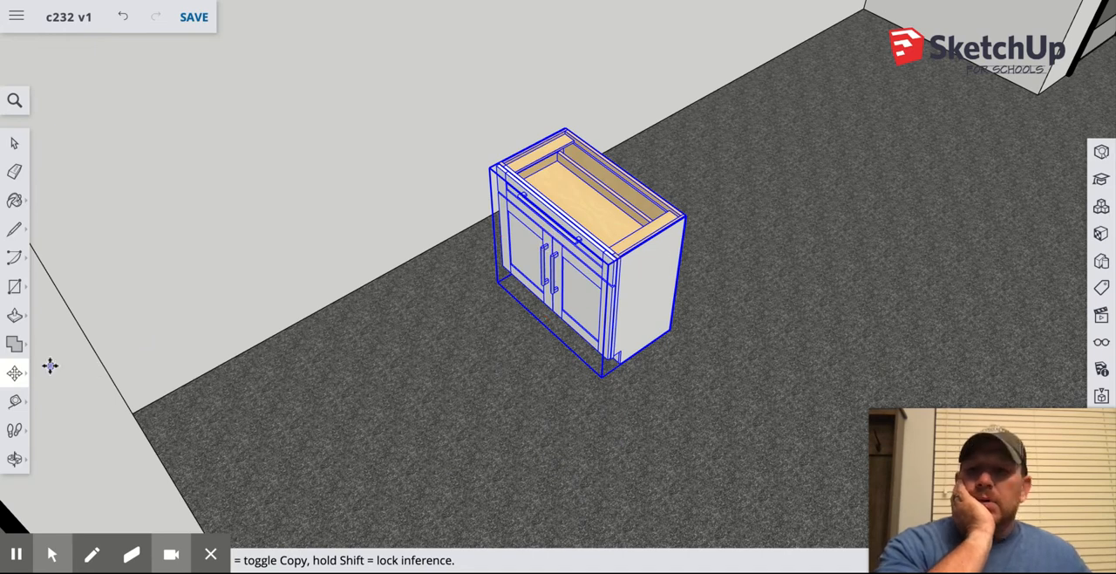
pyautogui.click(23, 371)
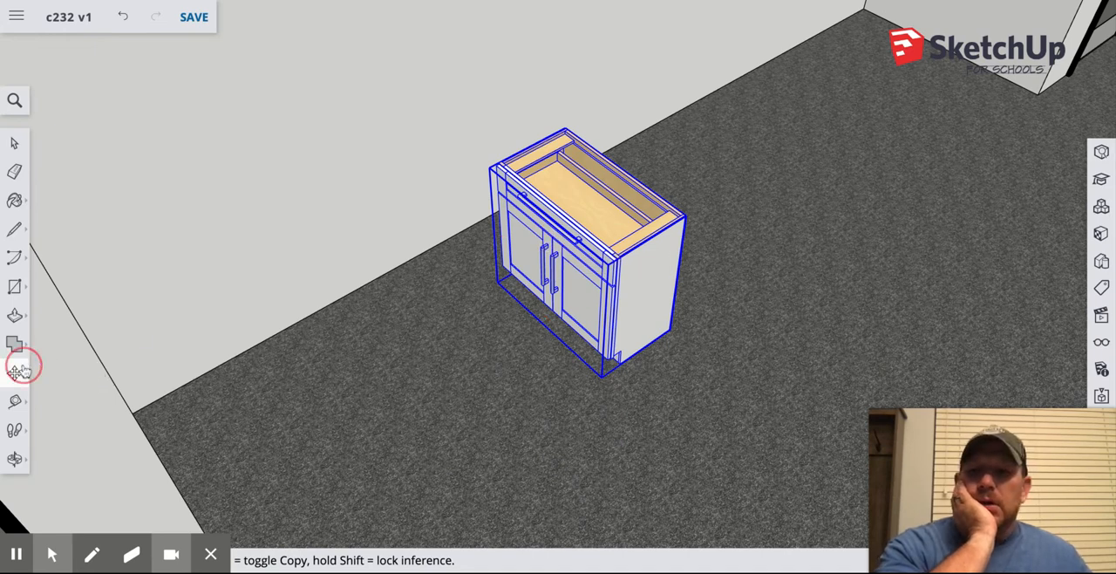
pyautogui.click(67, 373)
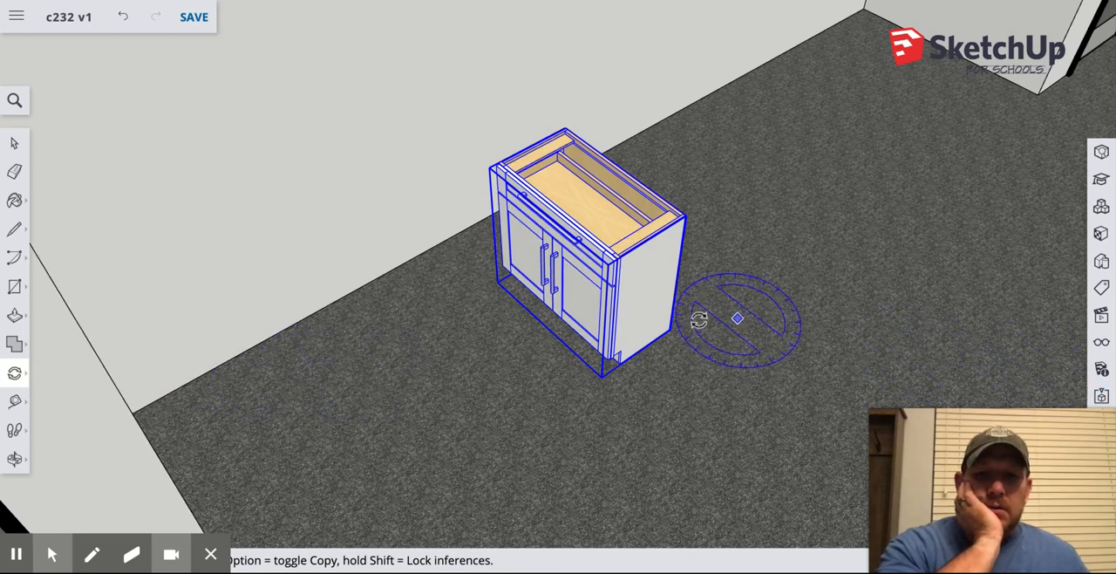
pyautogui.click(622, 367)
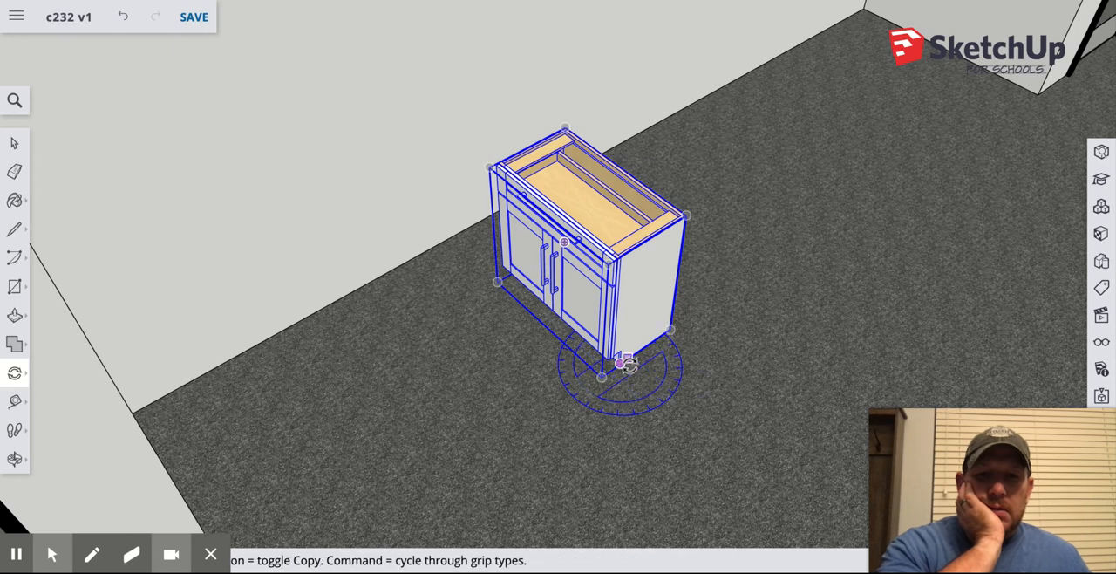
pyautogui.click(663, 404)
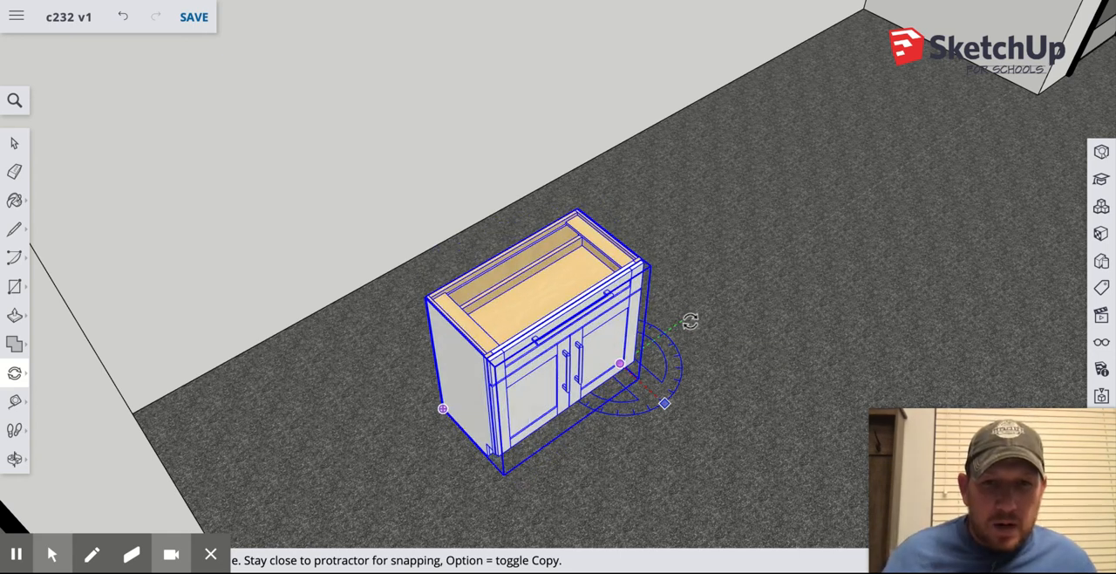
pyautogui.click(690, 320)
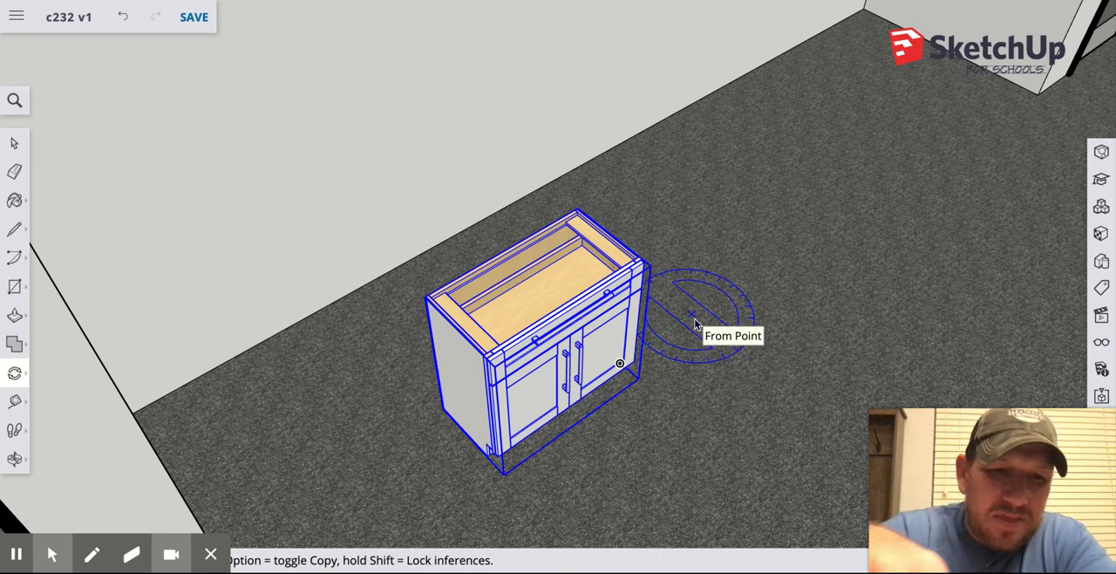
pyautogui.click(691, 319)
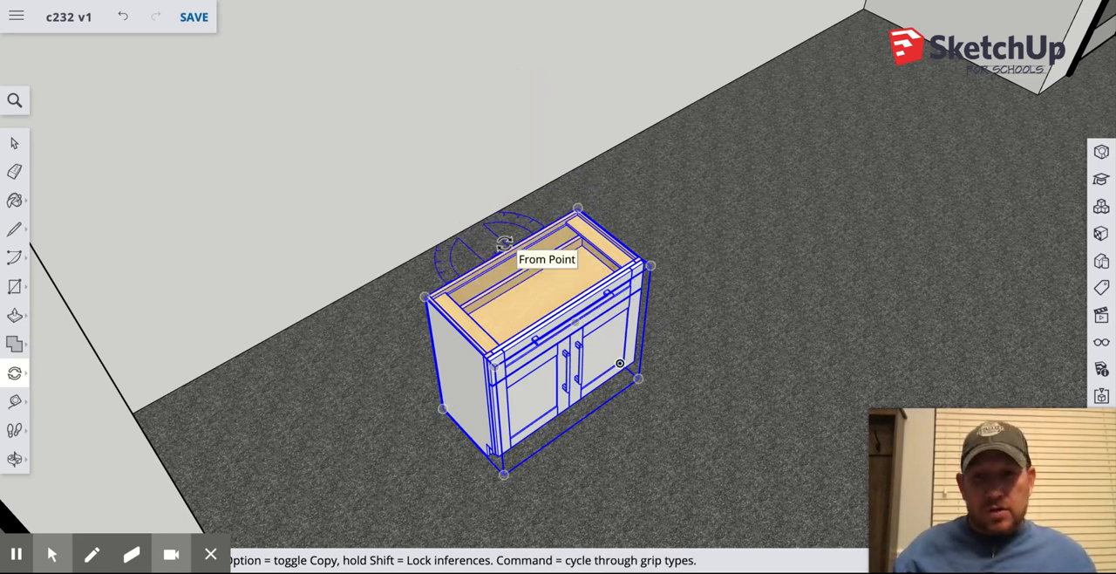
# Create a Tape Measure guide on the dark side wall, offset from its vertical corner edge with the long wall.
pyautogui.press('o')
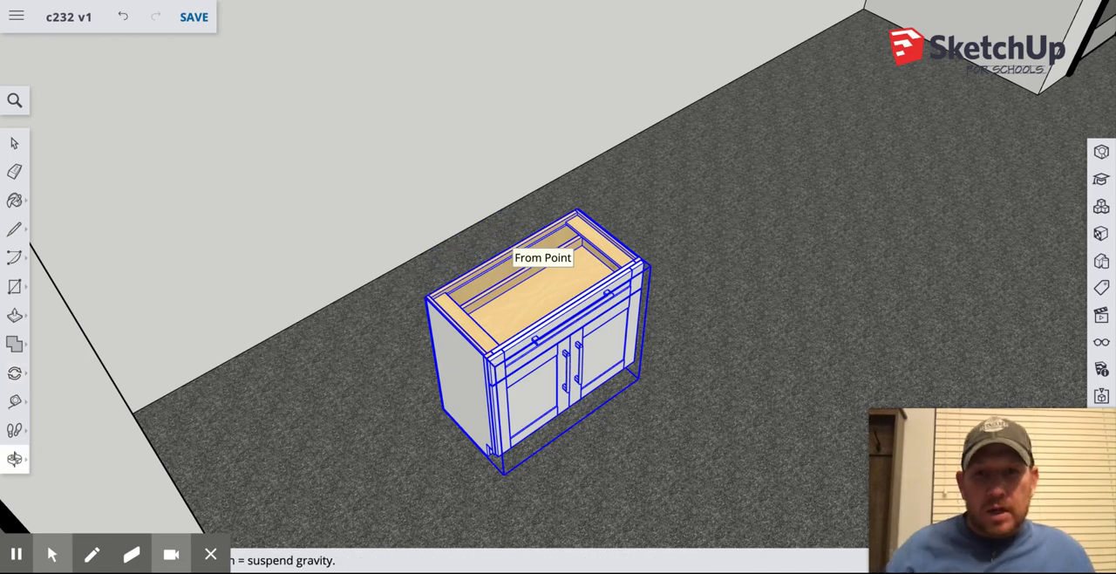
pyautogui.moveTo(419, 231); pyautogui.dragTo(207, 226)
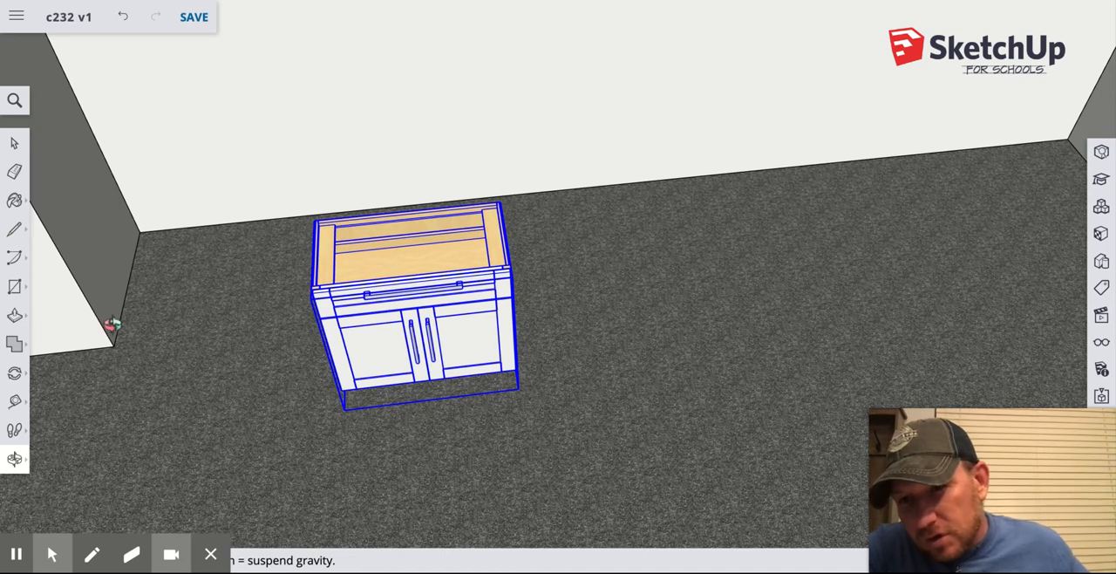
pyautogui.click(14, 401)
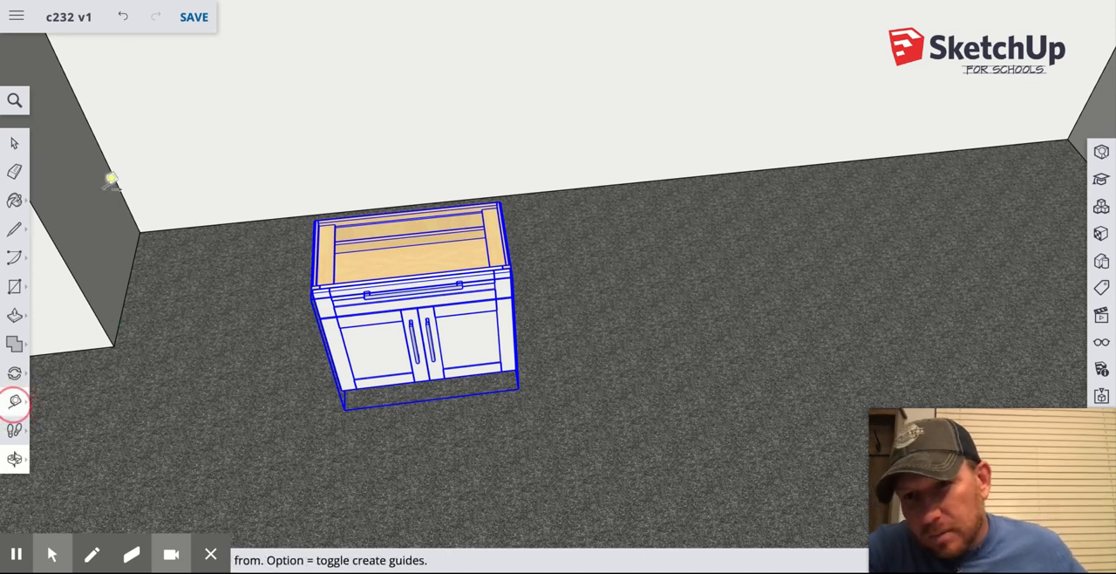
pyautogui.click(91, 127)
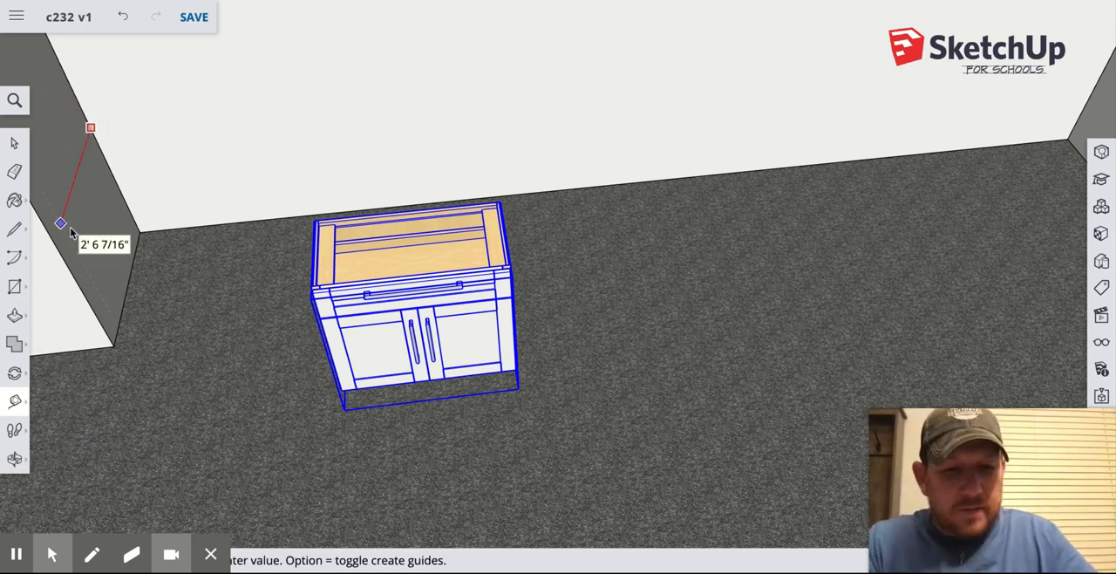
pyautogui.click(69, 227)
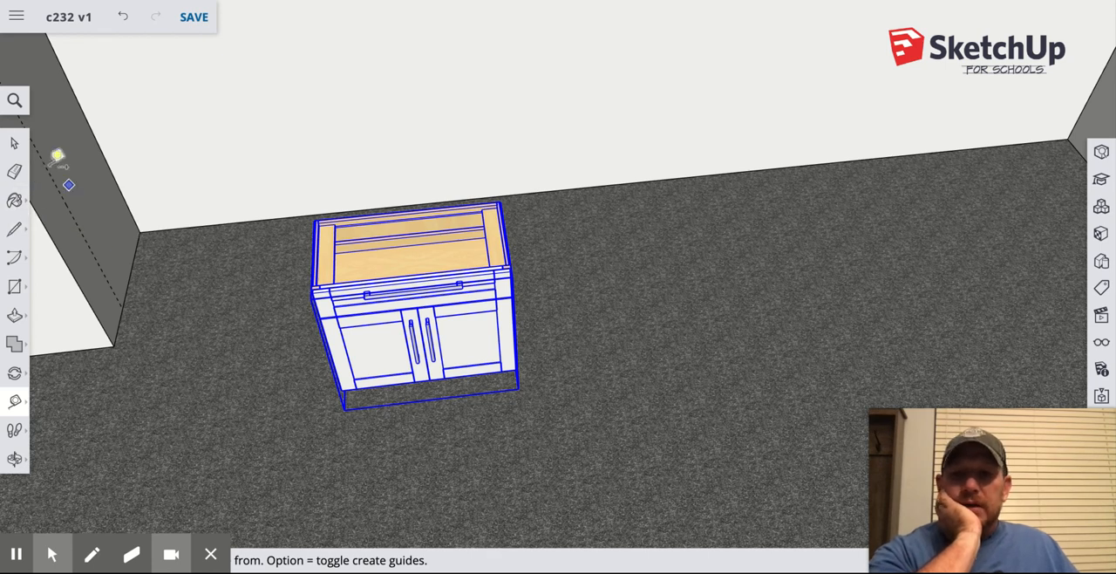
# Try to move the base cabinet by its upper front corner onto the guide on the side wall.
pyautogui.click(15, 144)
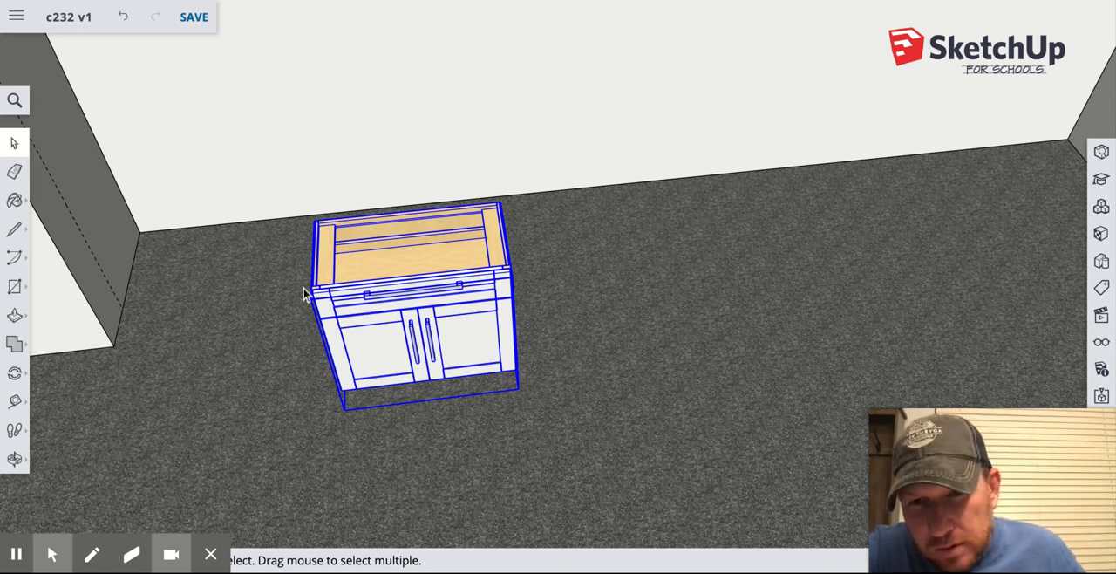
pyautogui.scroll(10, 315, 288)
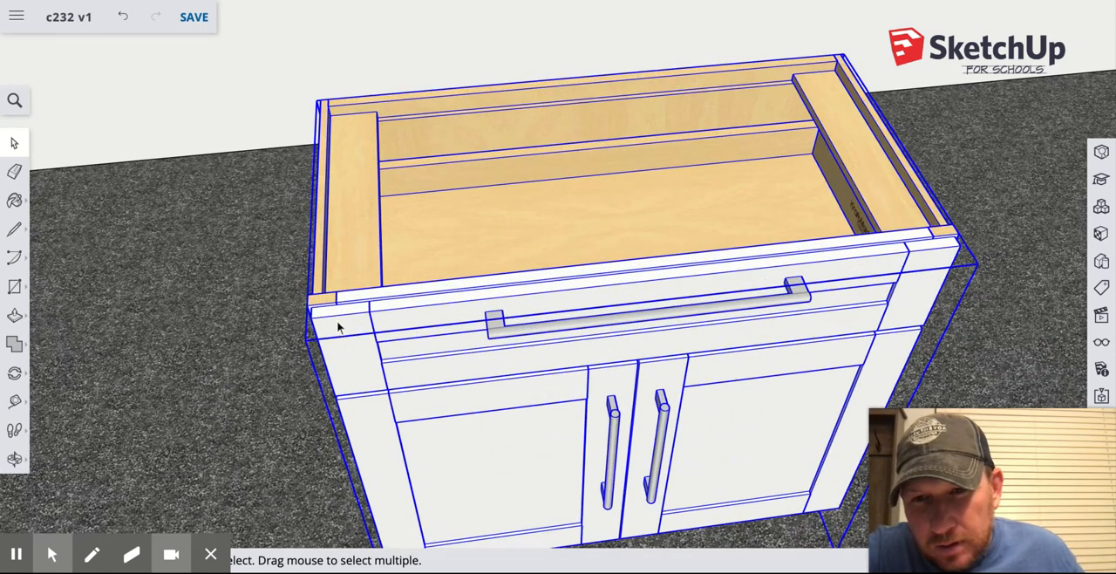
pyautogui.scroll(5, 339, 328)
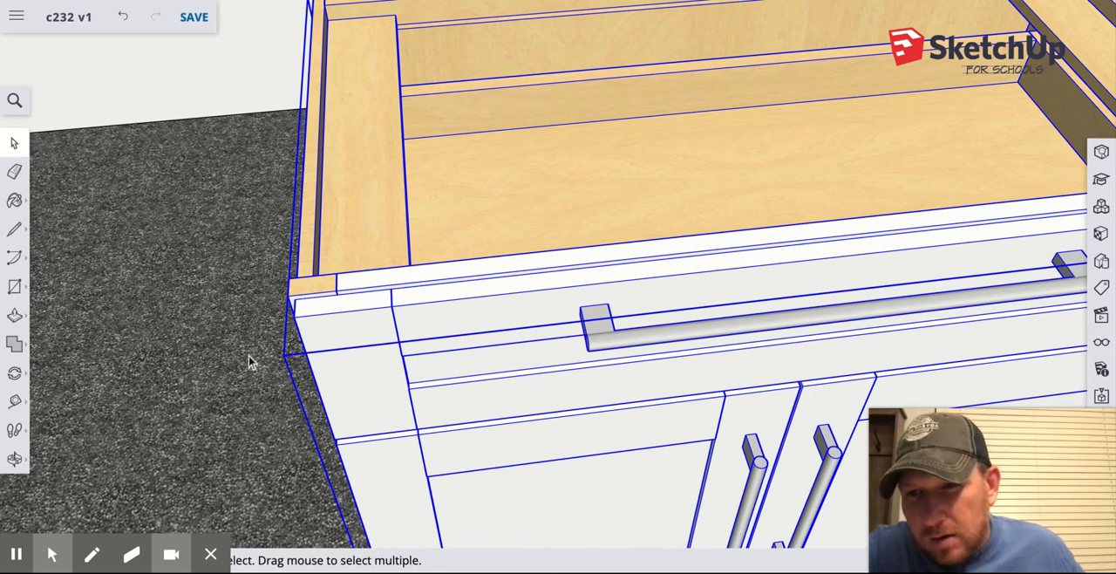
pyautogui.press('m')
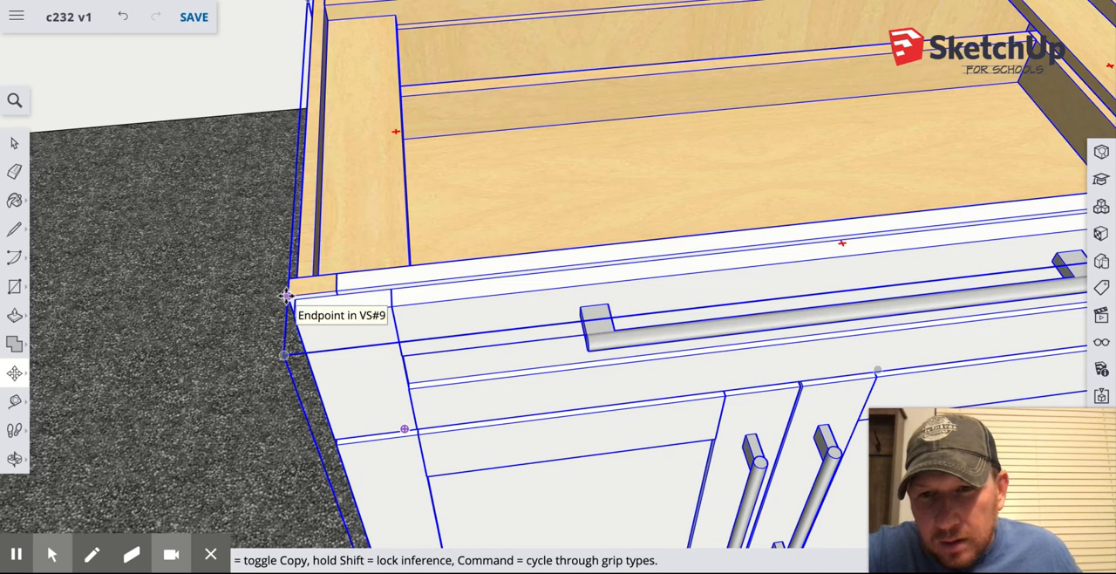
pyautogui.scroll(-10, 286, 296)
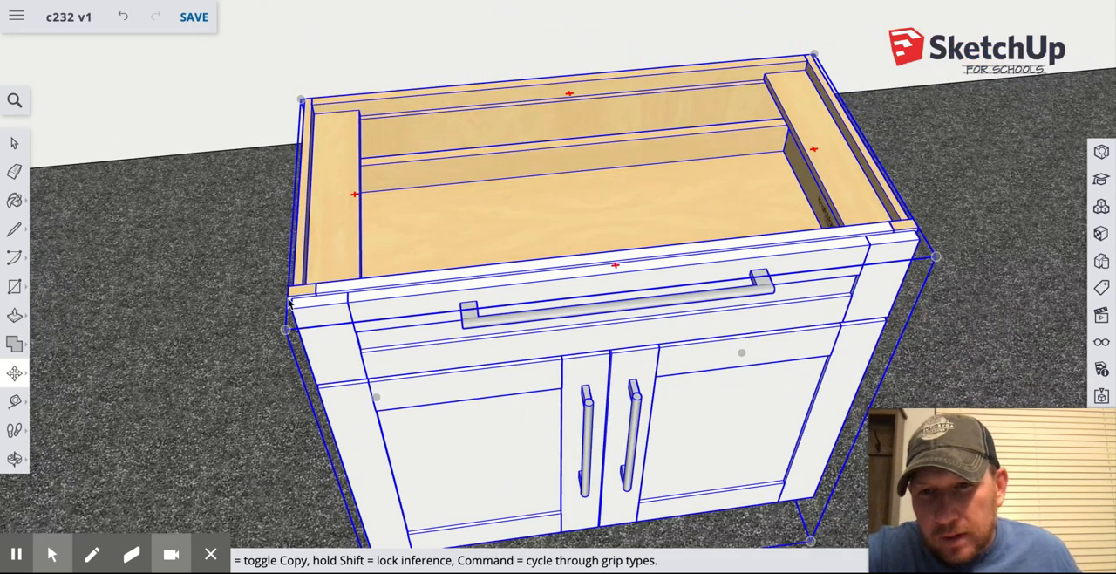
pyautogui.scroll(-8, 285, 295)
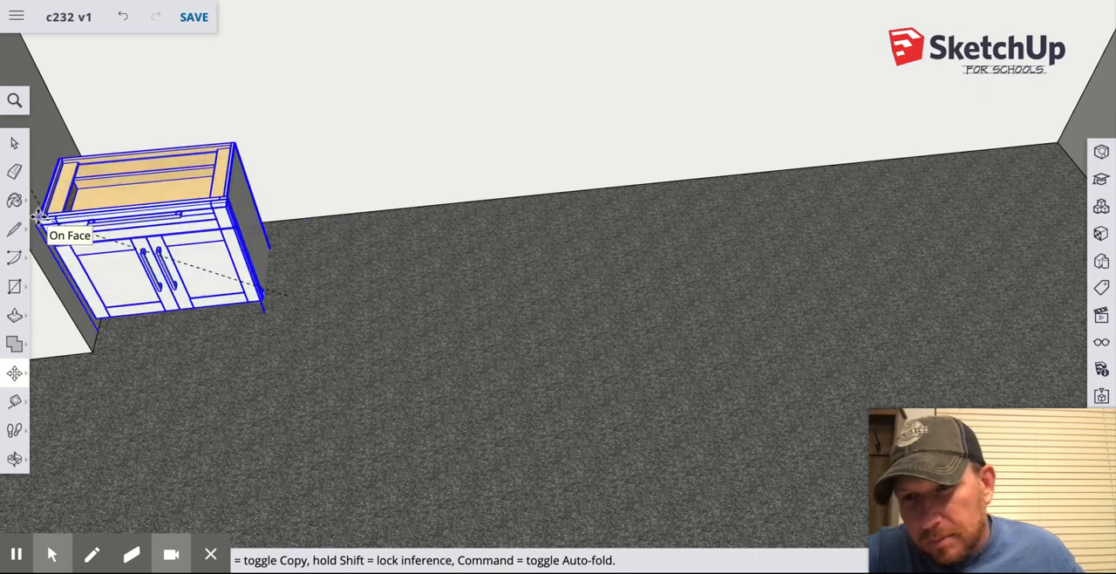
pyautogui.scroll(6, 37, 215)
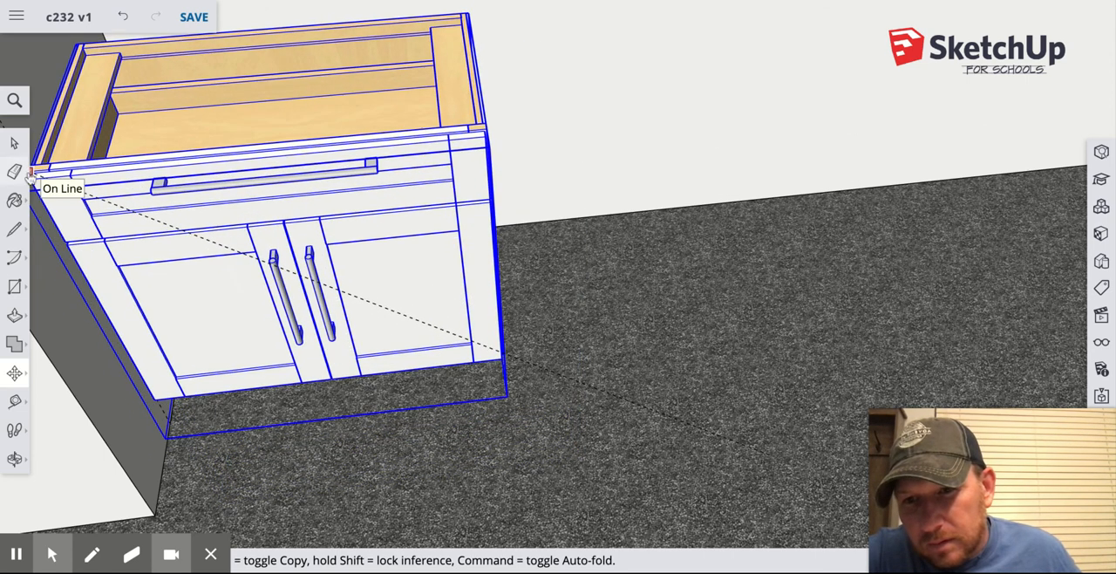
pyautogui.scroll(-3, 33, 189)
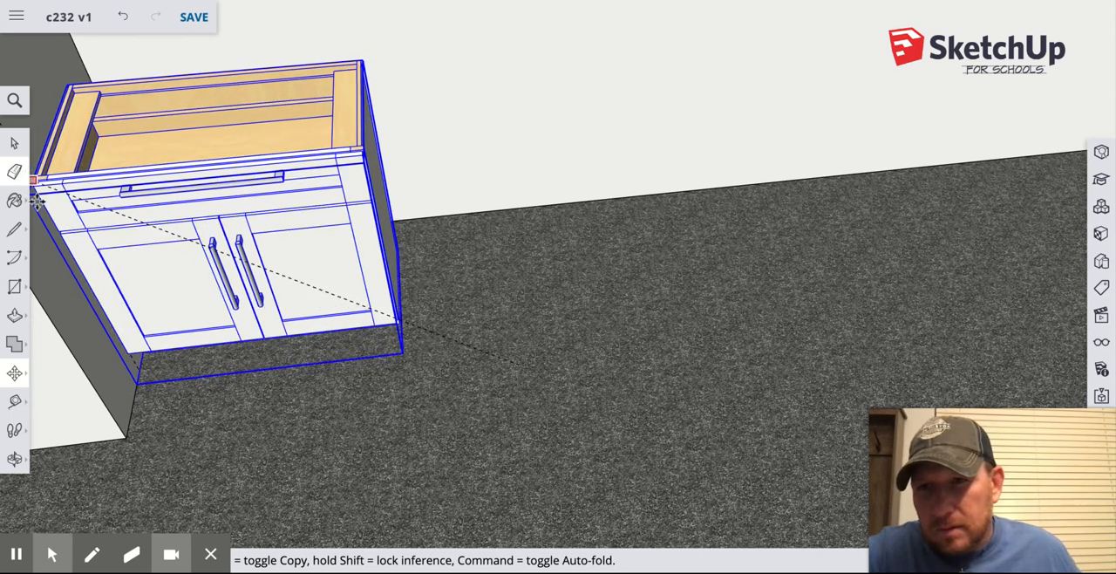
pyautogui.scroll(-3, 35, 205)
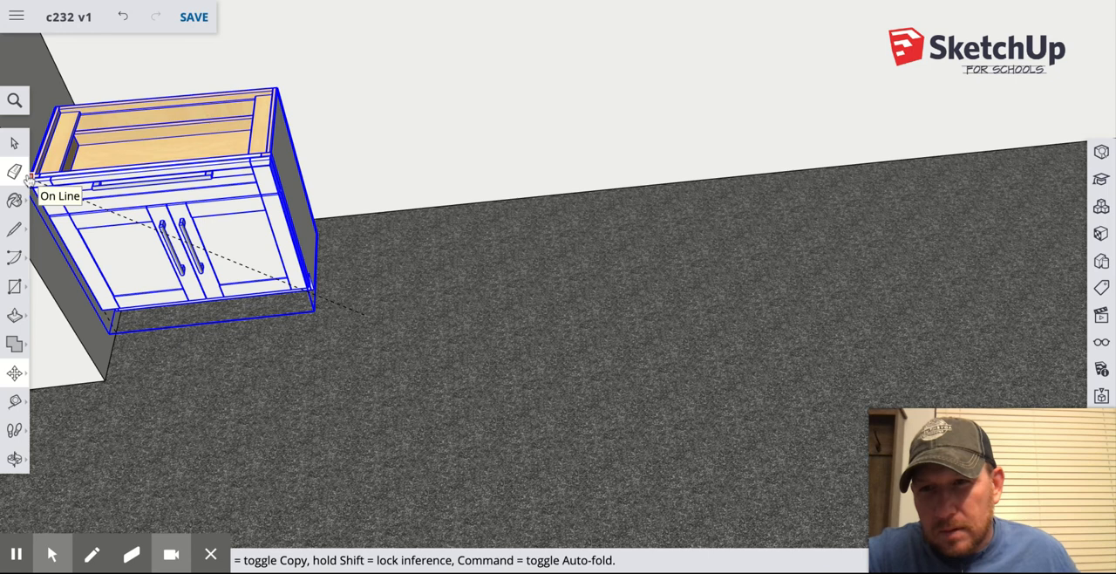
pyautogui.click(25, 176)
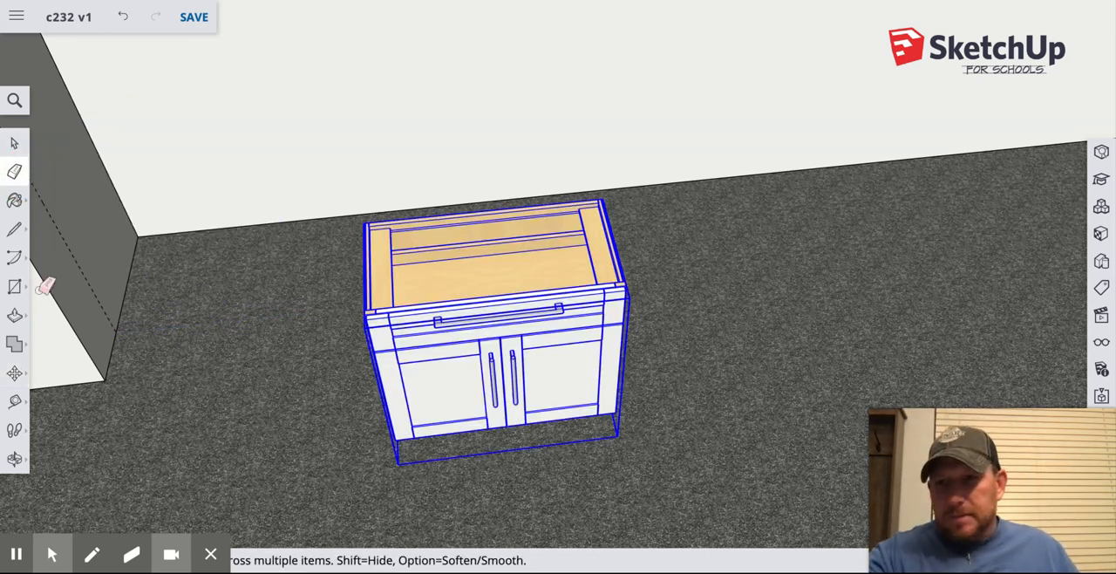
# Move the base cabinet into the corner, placing its upper front corner on the dashed guide along the dark side wall.
pyautogui.press('m')
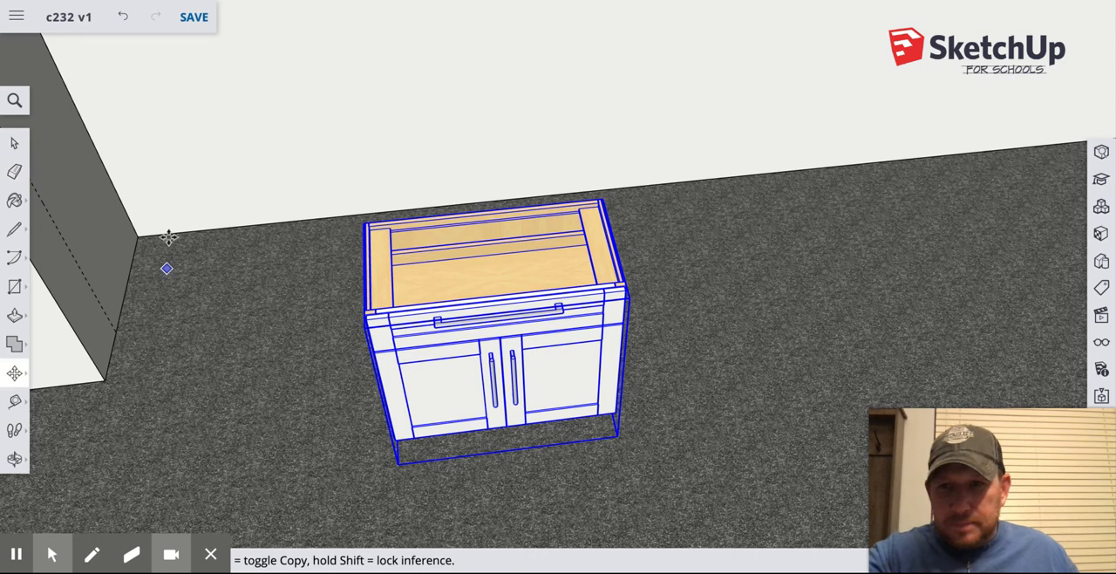
pyautogui.moveTo(358, 314)
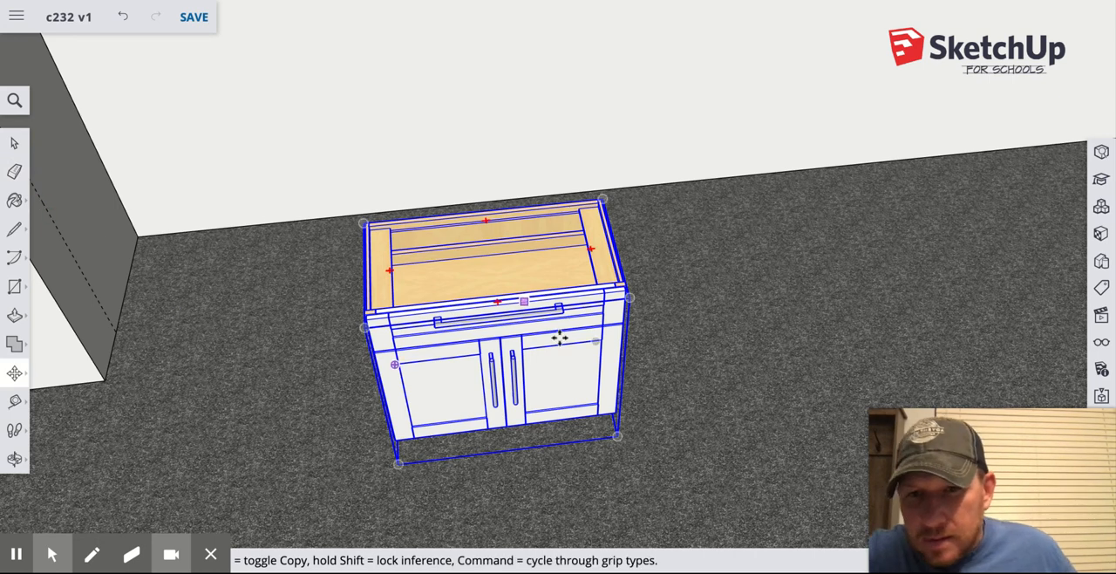
pyautogui.click(364, 315)
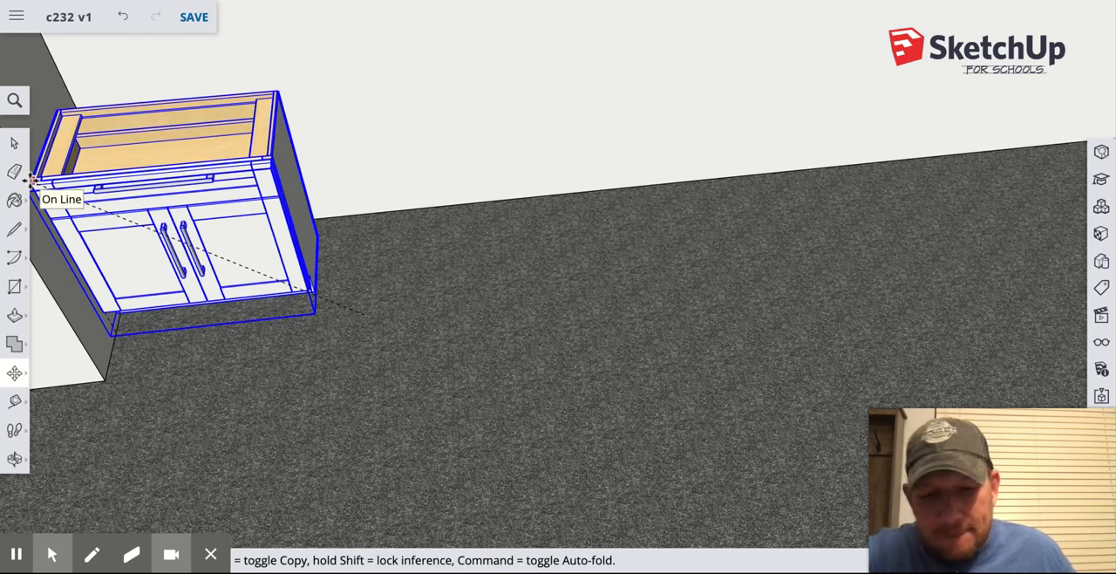
pyautogui.scroll(-3, 30, 181)
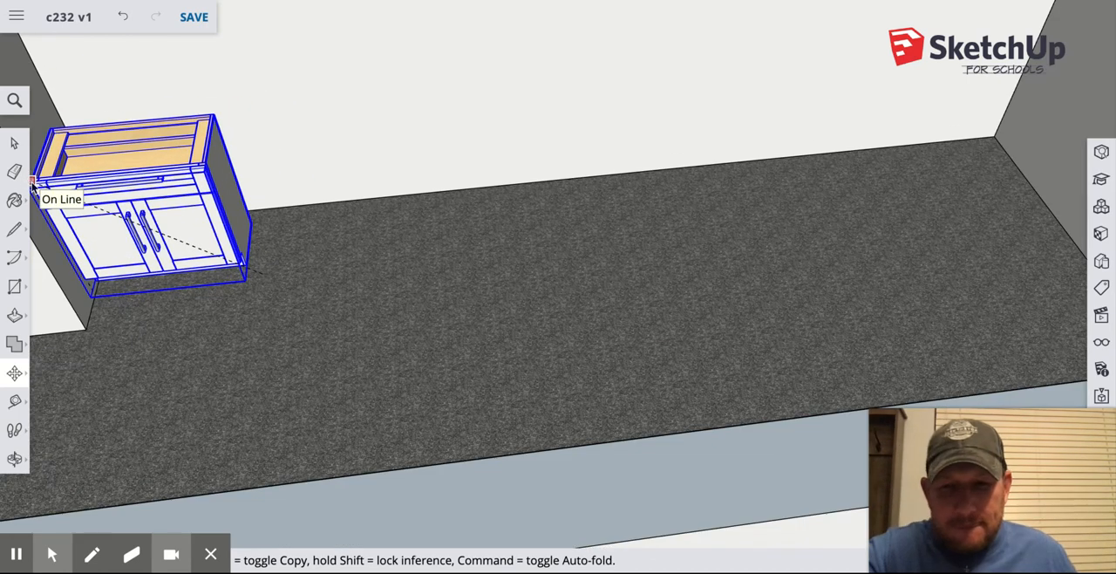
pyautogui.scroll(-4, 32, 184)
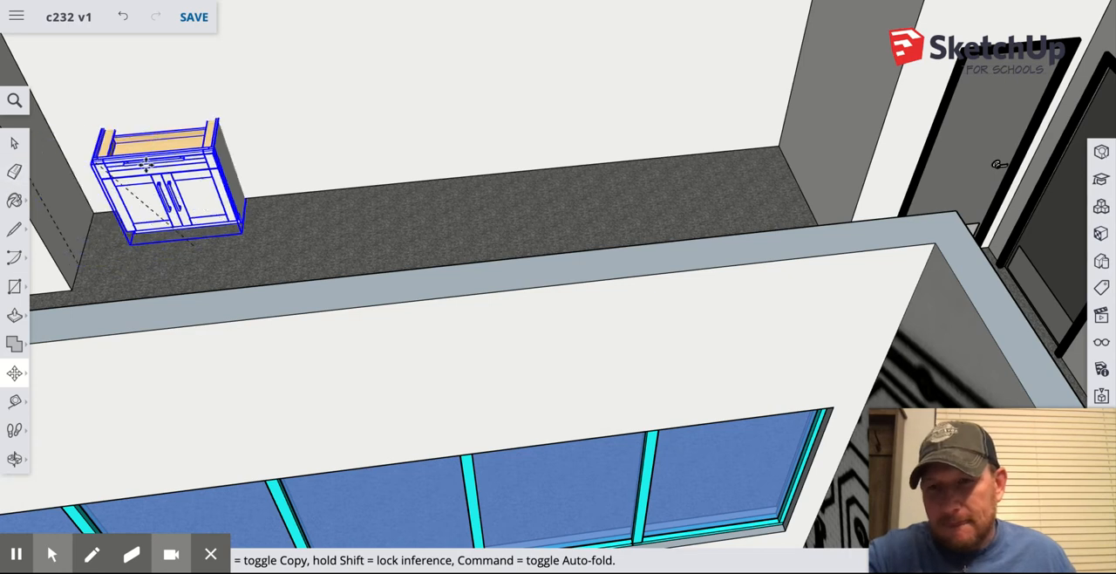
pyautogui.scroll(-5, 153, 175)
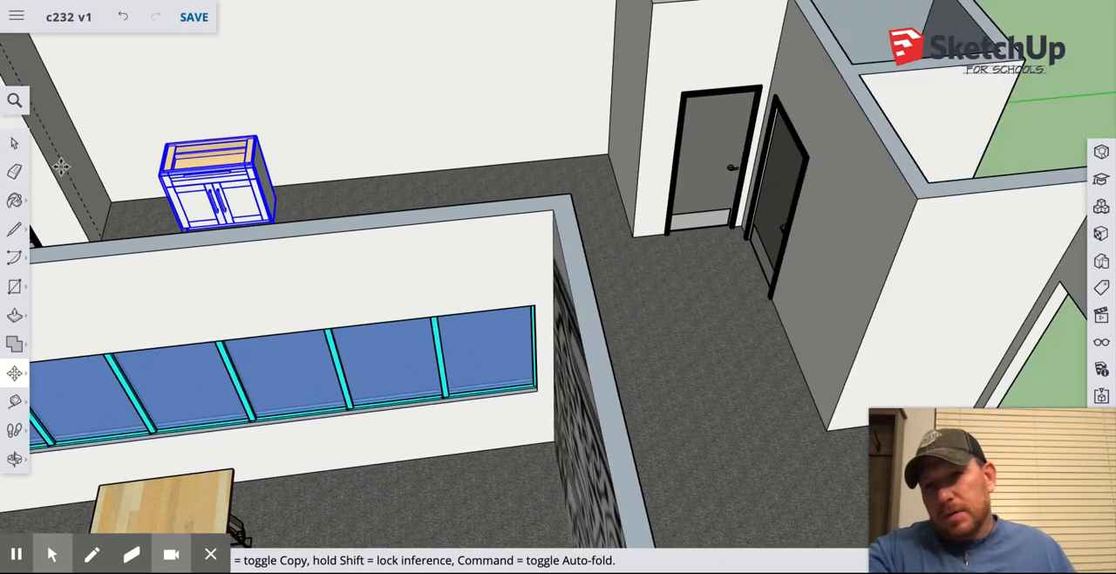
pyautogui.scroll(8, 61, 166)
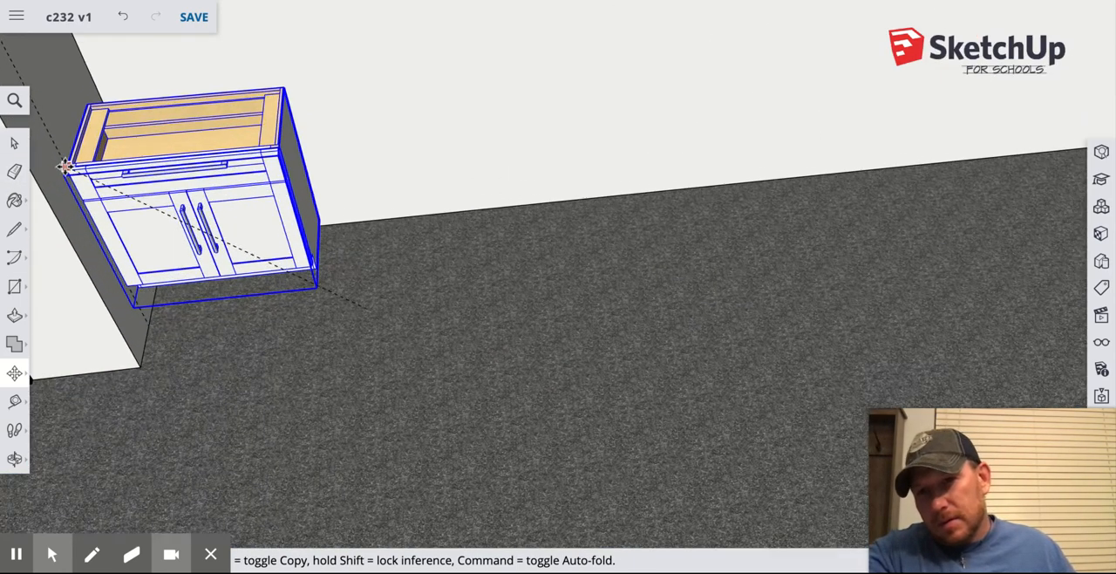
pyautogui.scroll(3, 66, 167)
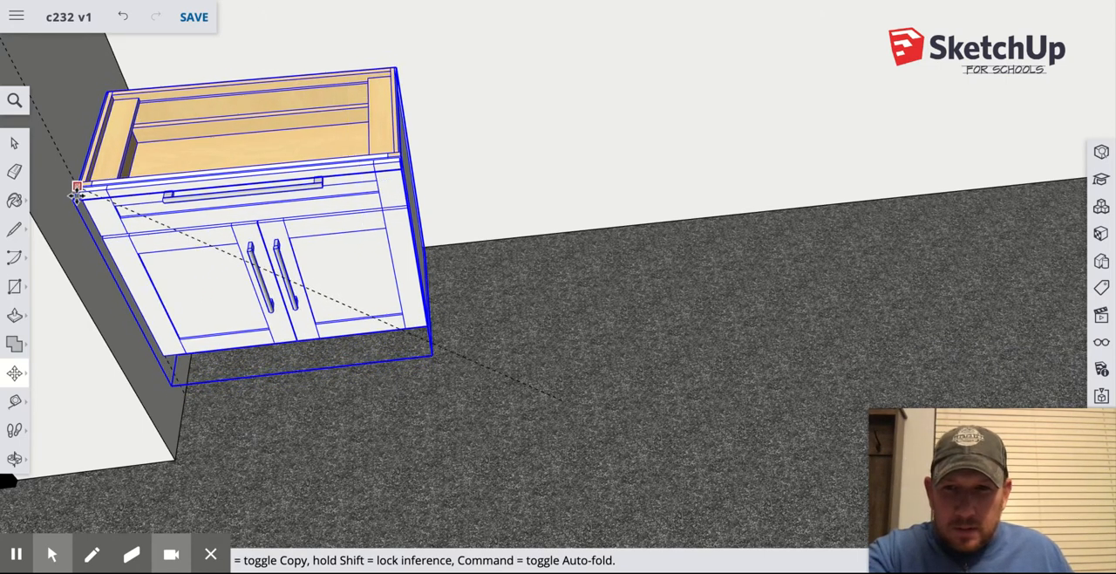
pyautogui.moveTo(87, 221); pyautogui.dragTo(30, 179, button='middle')
pyautogui.moveTo(31, 180); pyautogui.dragTo(32, 180)
pyautogui.moveTo(114, 164); pyautogui.dragTo(90, 137)
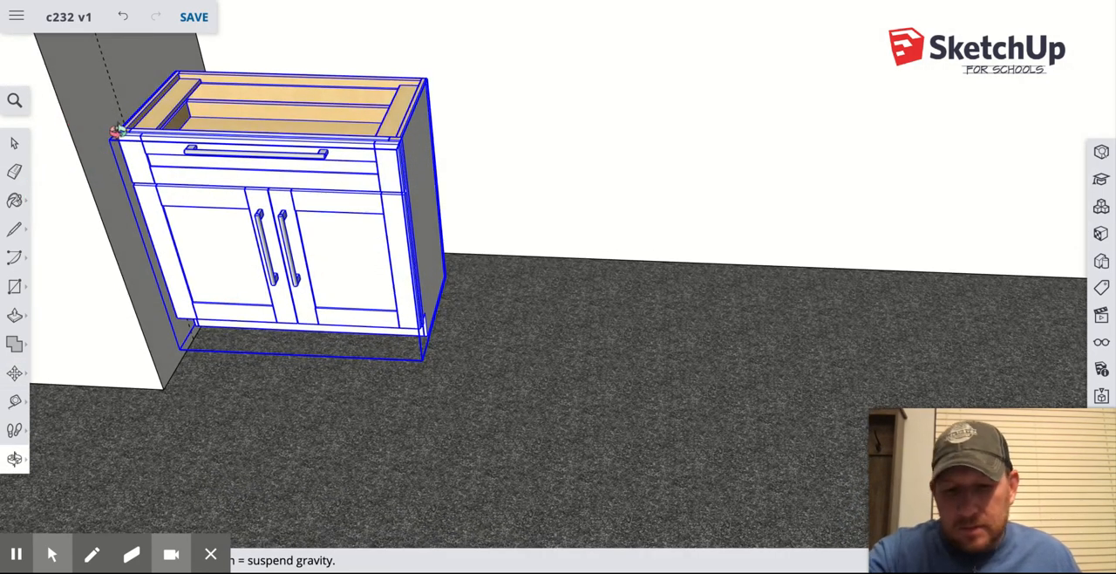
pyautogui.press('m')
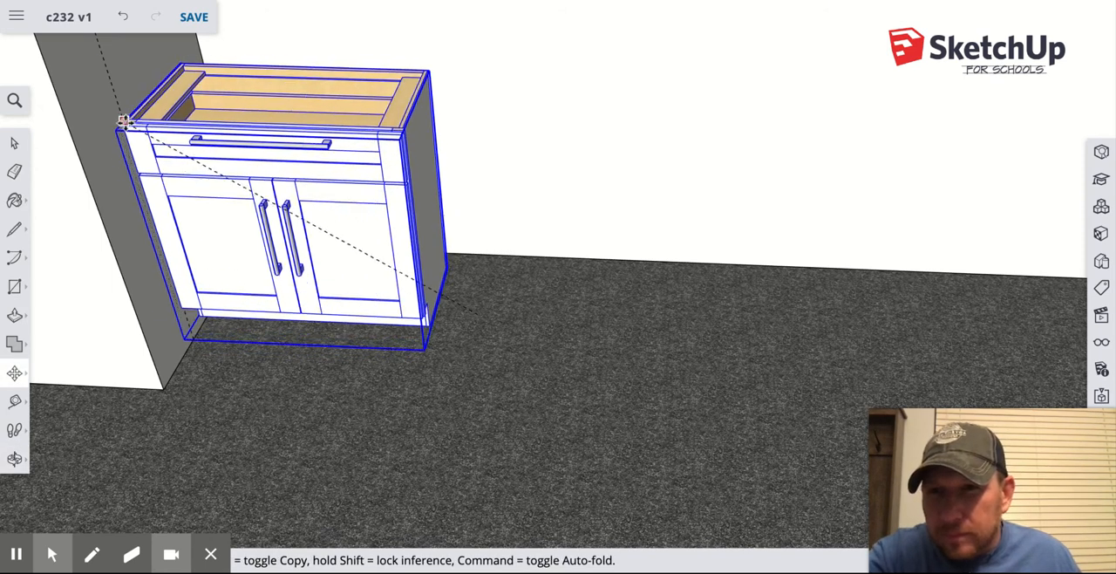
pyautogui.moveTo(124, 121); pyautogui.dragTo(130, 140)
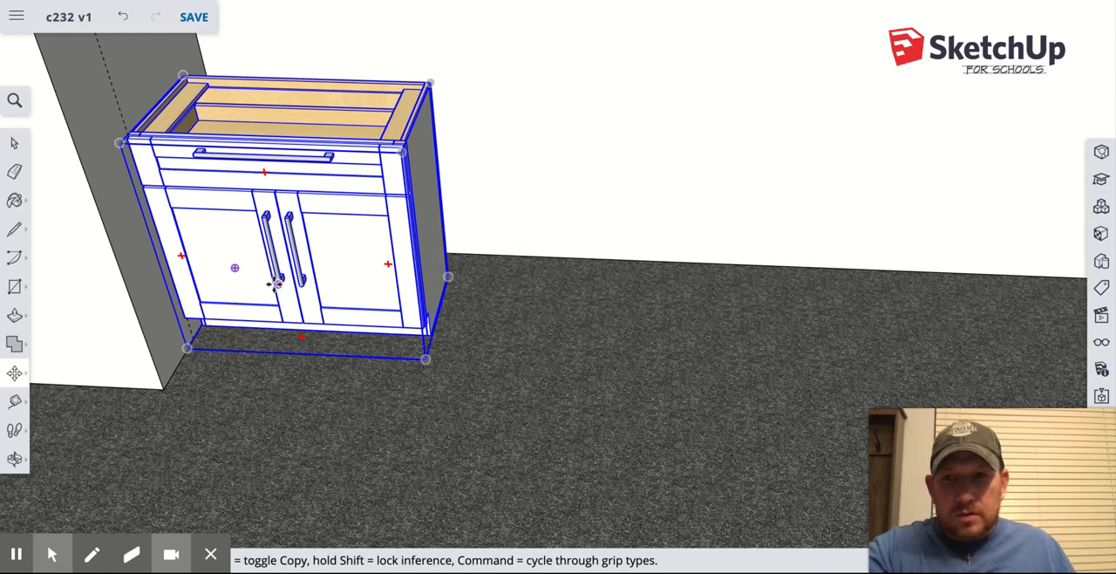
# Copy the corner base cabinet and paste a second one on the floor beside it along the long wall.
pyautogui.click(15, 145)
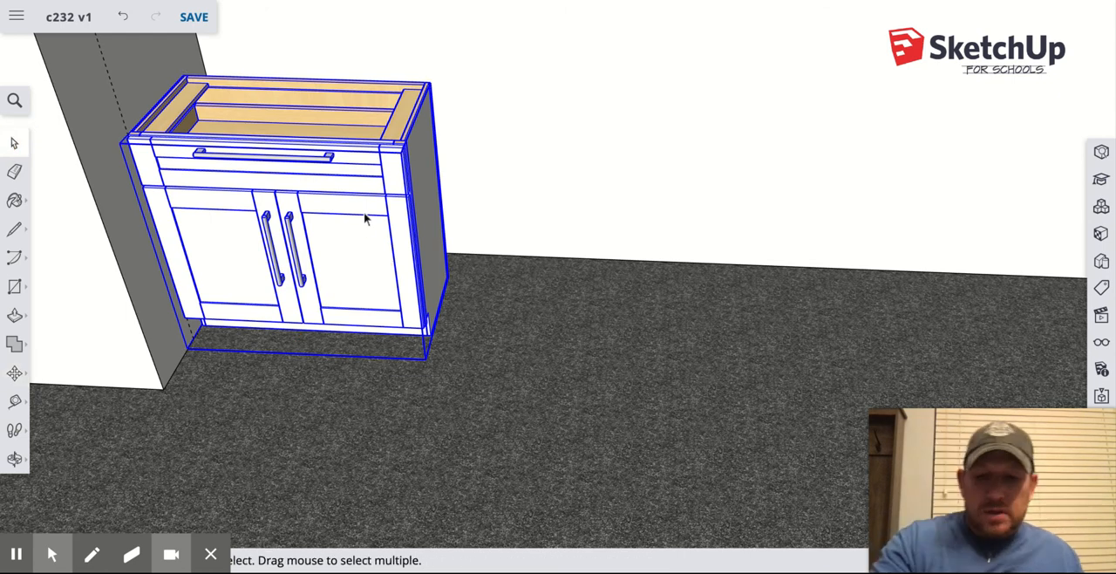
pyautogui.click(384, 221)
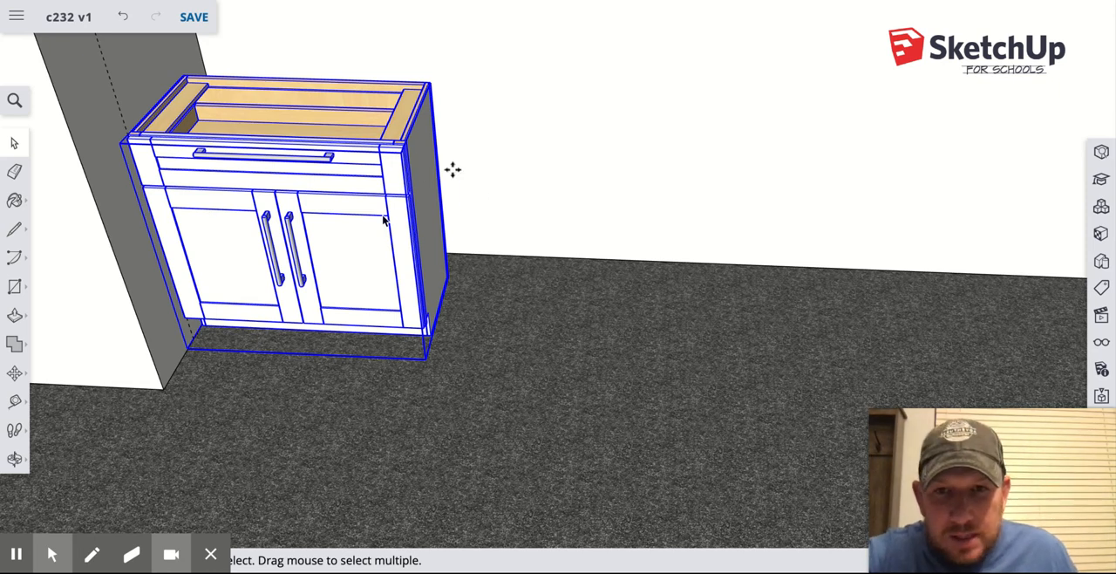
pyautogui.hotkey('ctrl', 'v')
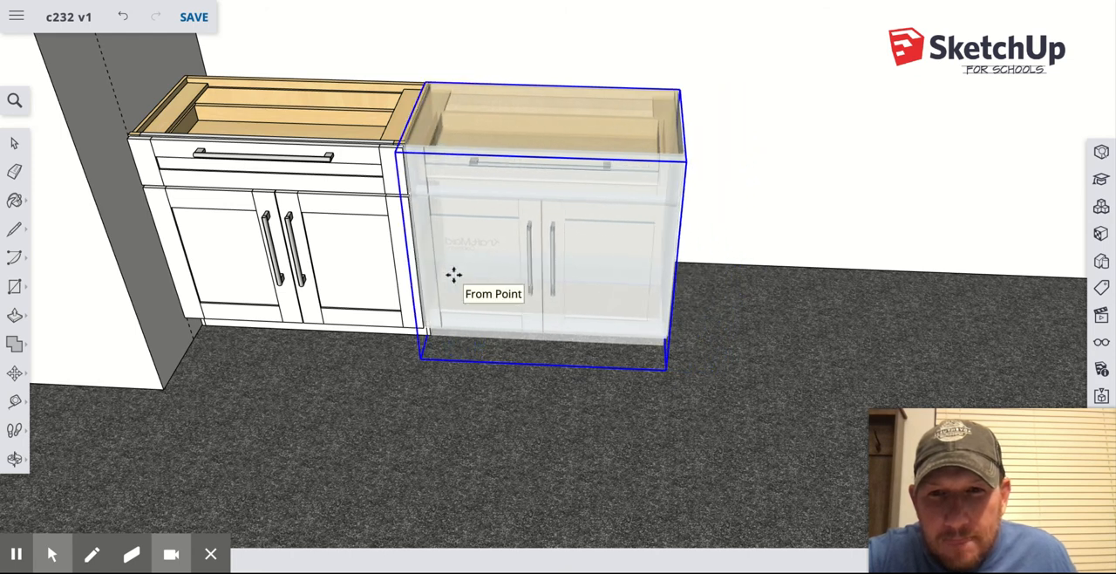
pyautogui.click(493, 276)
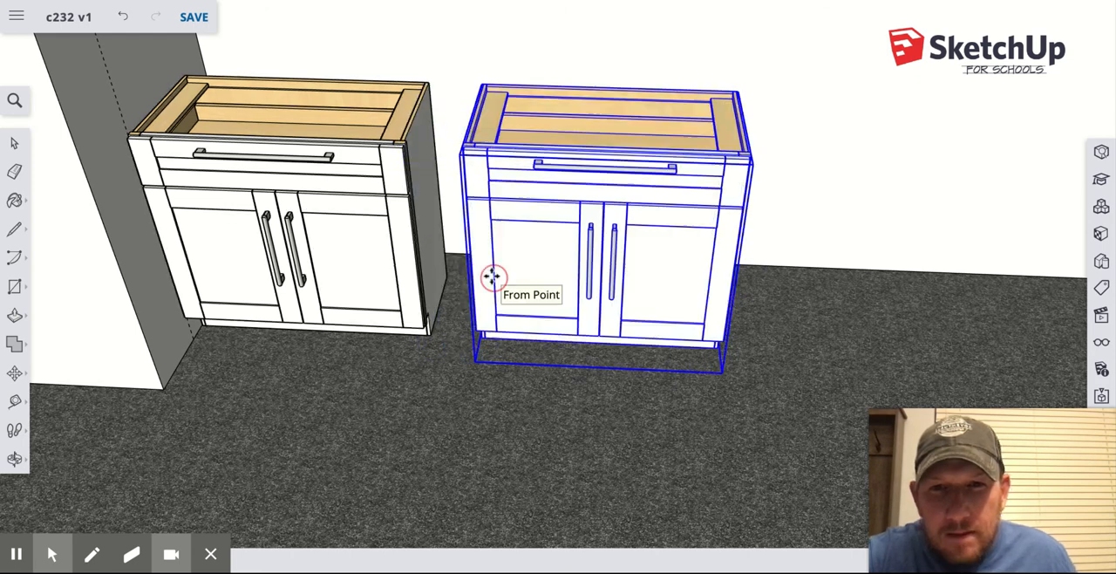
# Move the second cabinet by its upper front corner flush against the adjacent upper front corner of the first cabinet.
pyautogui.press('m')
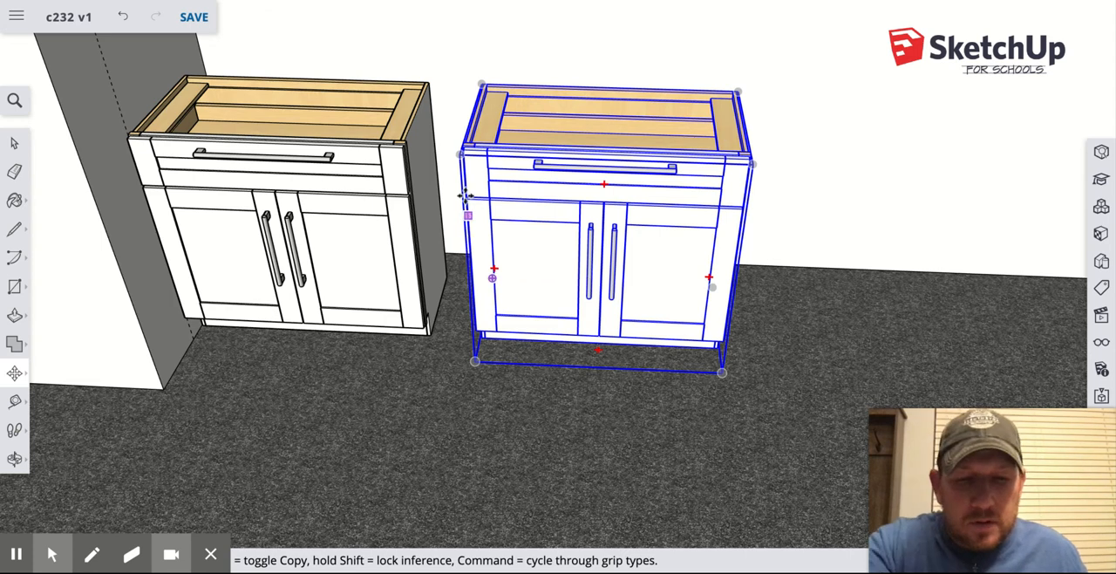
pyautogui.scroll(5, 462, 175)
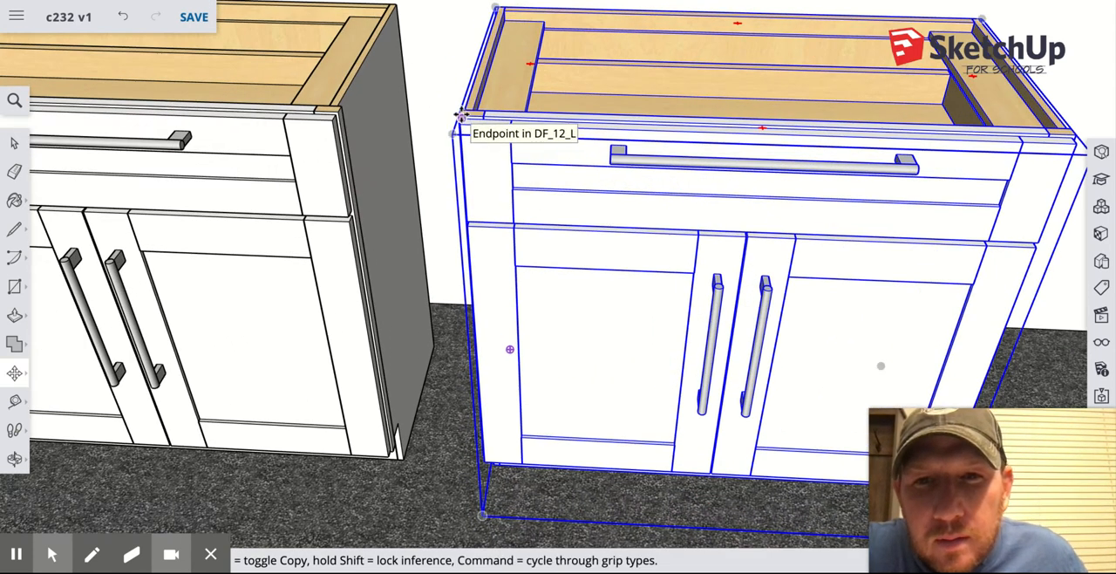
pyautogui.click(462, 116)
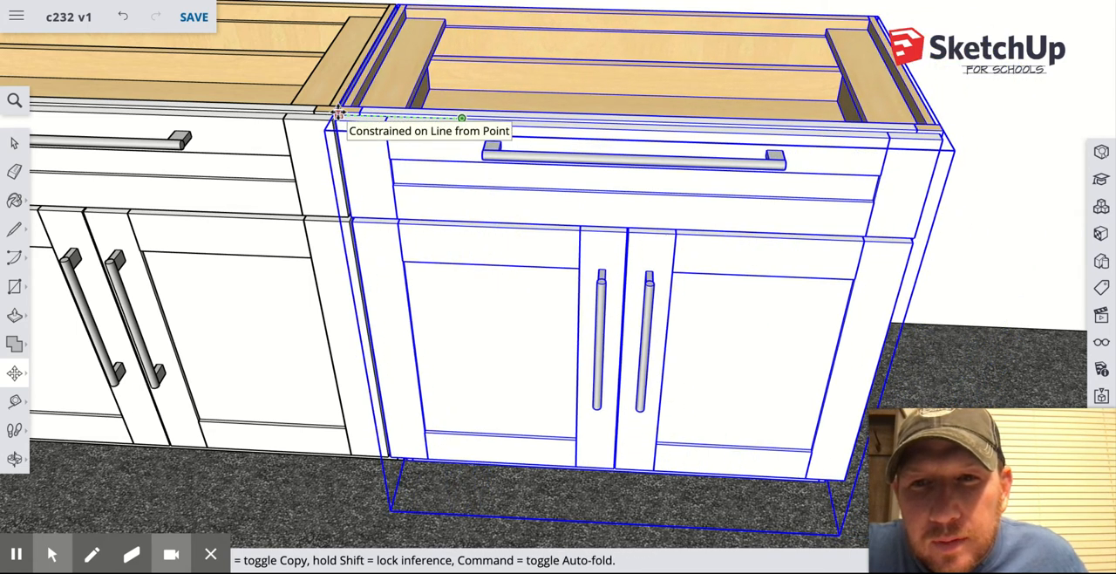
pyautogui.click(338, 112)
# Paste a third base cabinet along the long wall and snap its upper front corner to the second cabinet's free front corner.
pyautogui.scroll(-6, 485, 180)
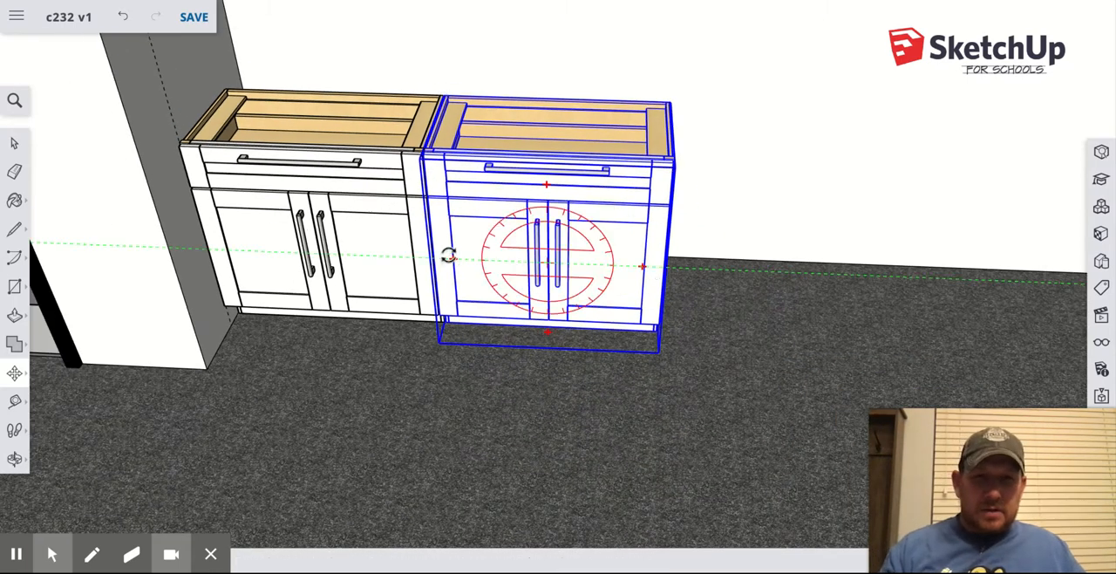
pyautogui.scroll(-2, 449, 255)
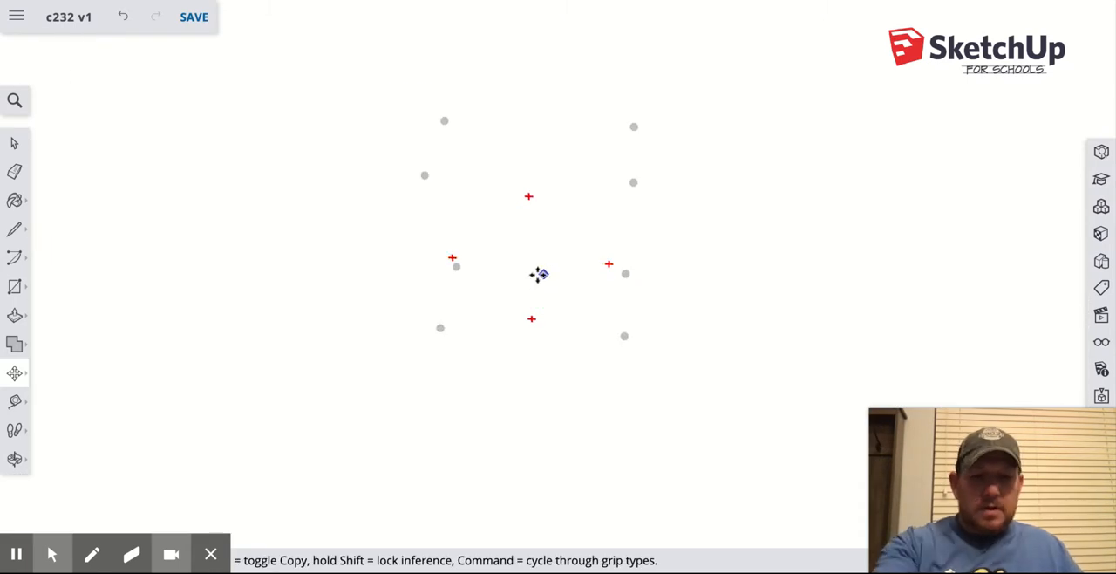
pyautogui.press('o')
pyautogui.moveTo(474, 270); pyautogui.dragTo(514, 363)
pyautogui.moveTo(508, 291); pyautogui.dragTo(768, 136)
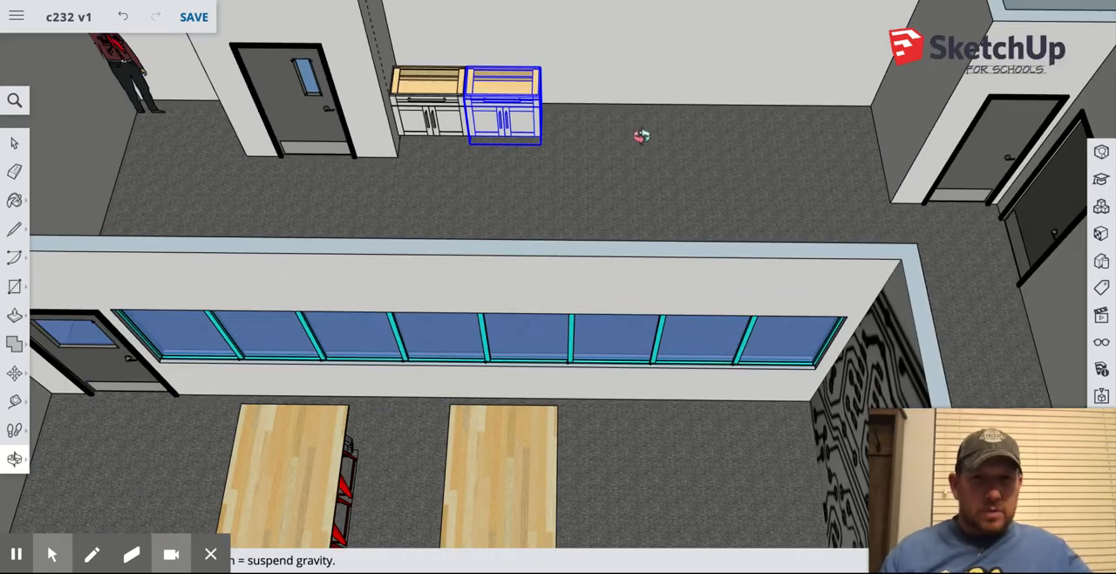
pyautogui.scroll(6, 642, 136)
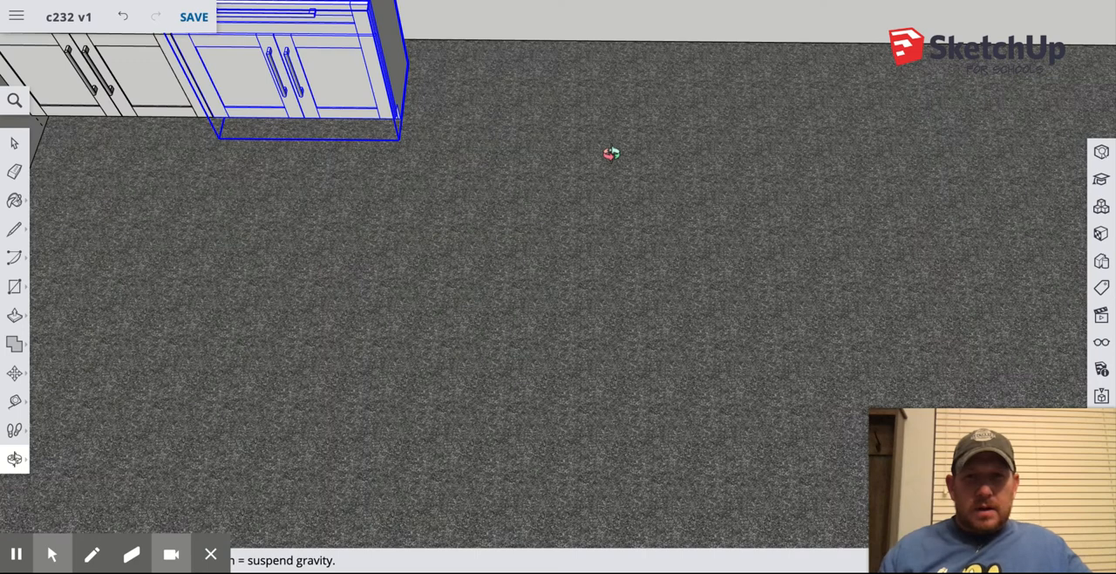
pyautogui.scroll(-5, 610, 154)
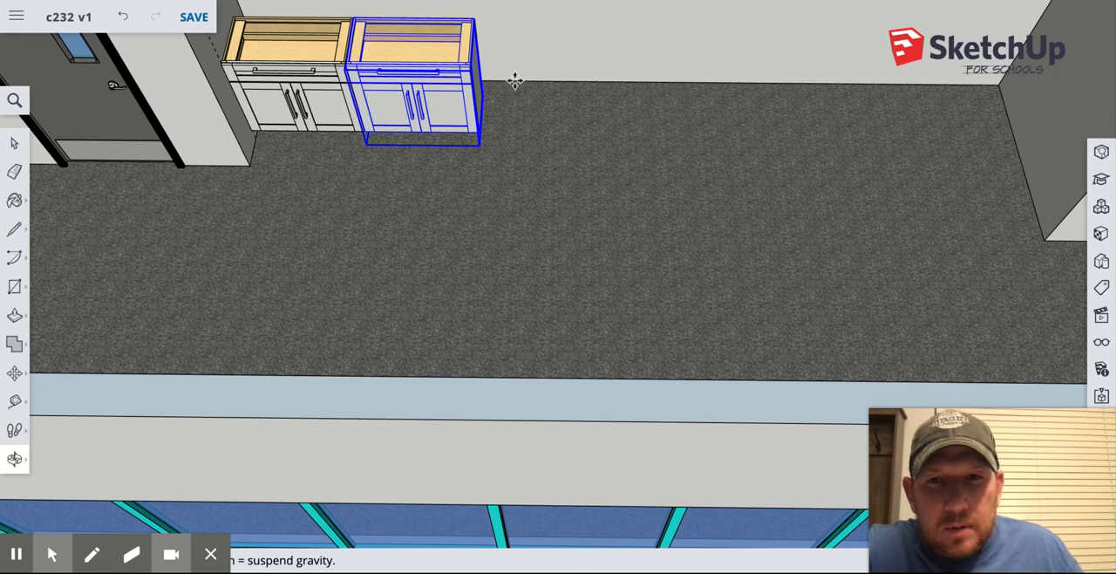
pyautogui.press('super+v')
pyautogui.scroll(4, 515, 81)
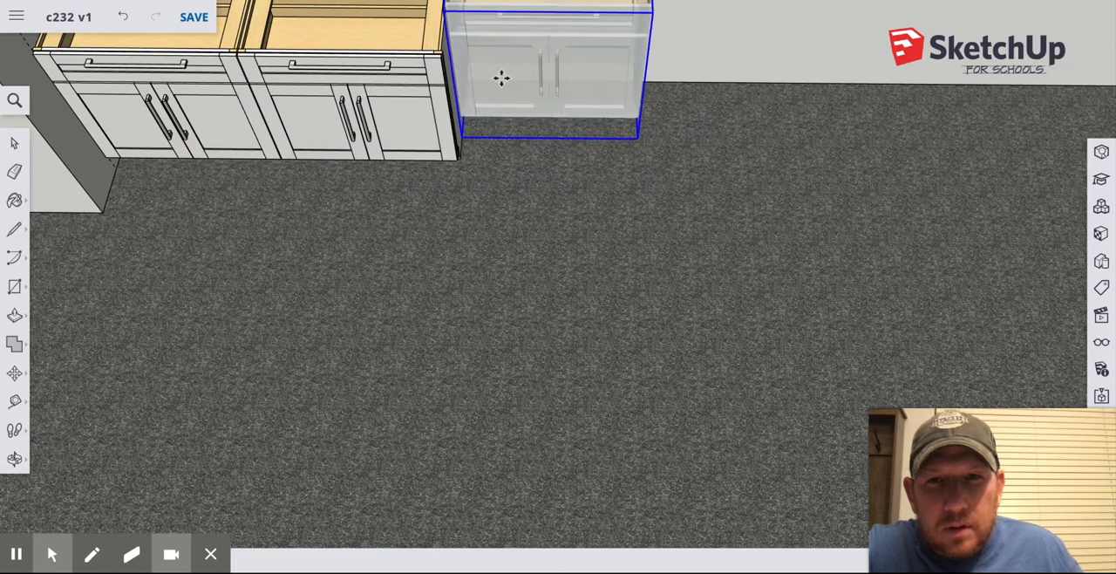
pyautogui.click(610, 135)
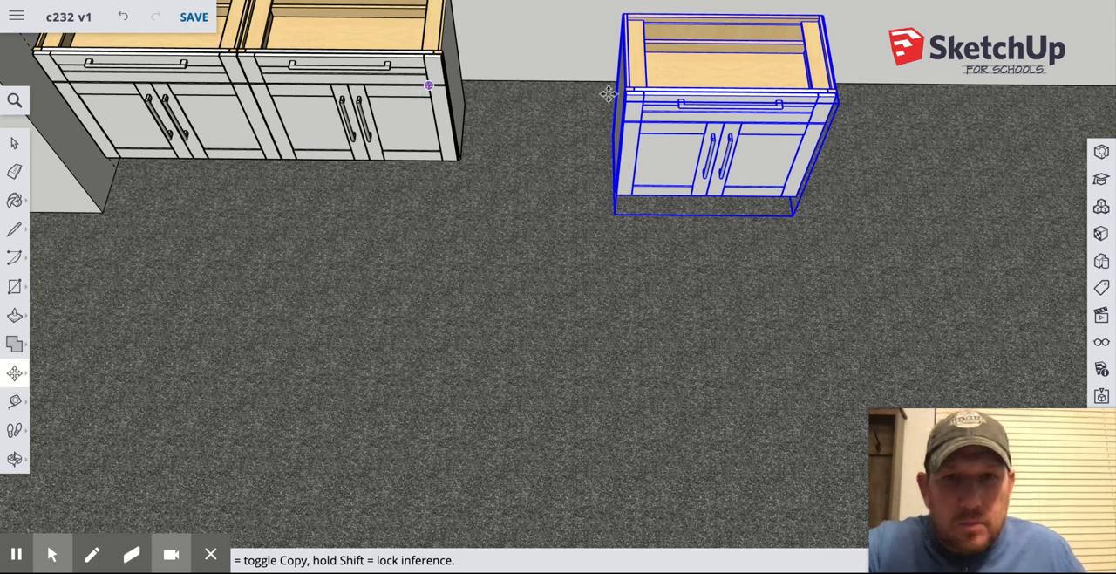
pyautogui.click(626, 90)
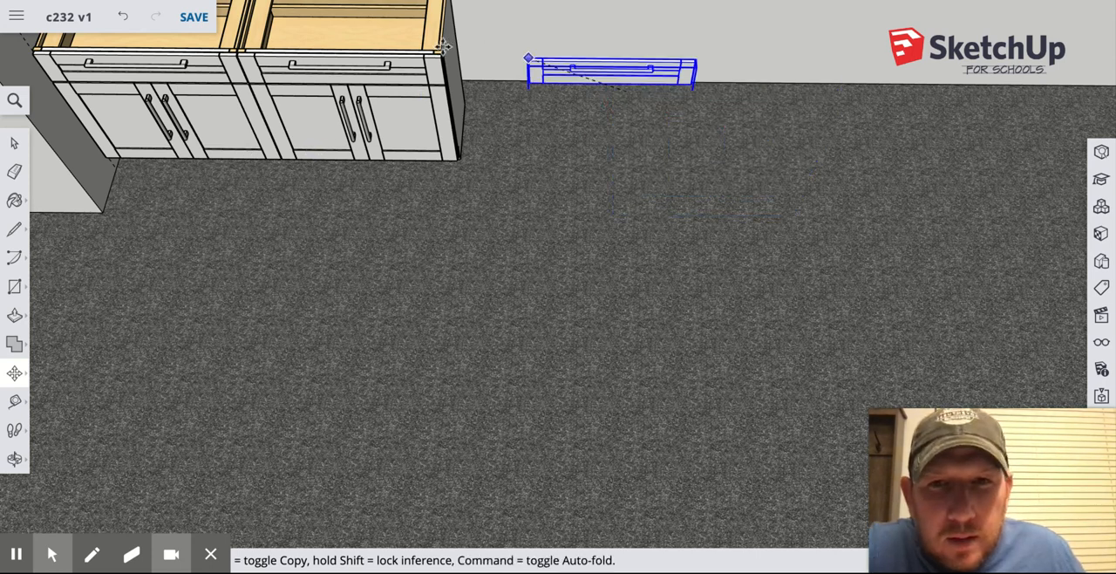
pyautogui.click(443, 52)
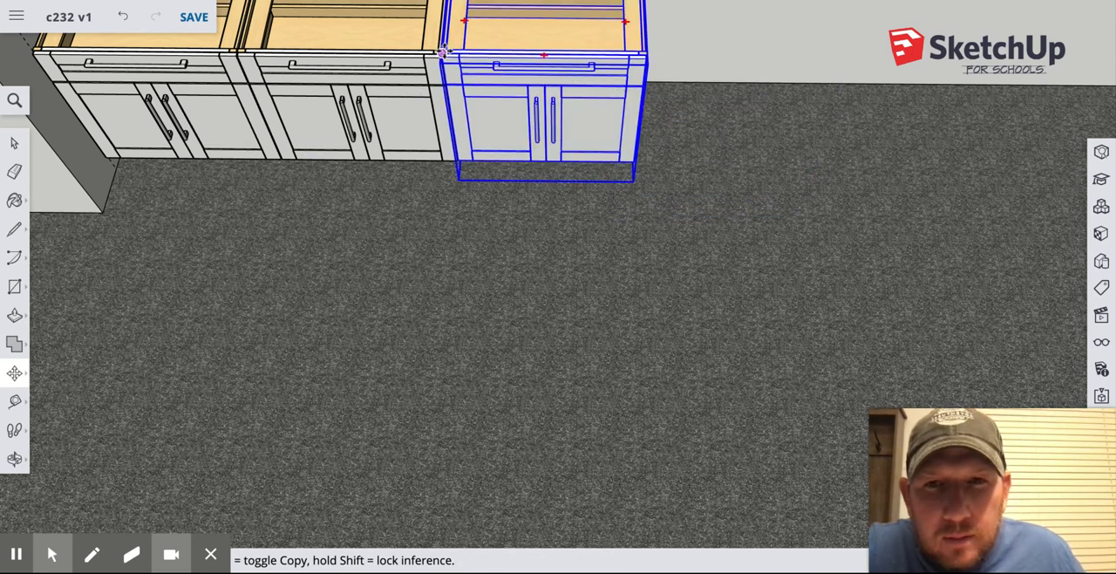
# Paste a fourth base cabinet on the floor at the opposite end of the long wall, near the far side wall.
pyautogui.scroll(-2, 464, 59)
pyautogui.scroll(-3, 464, 59)
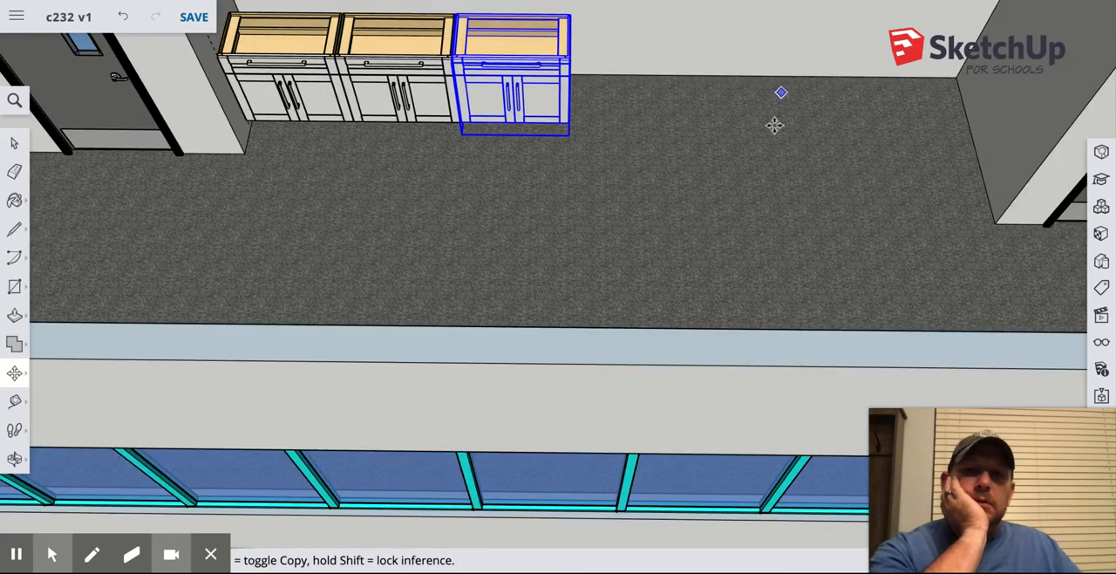
pyautogui.click(775, 125)
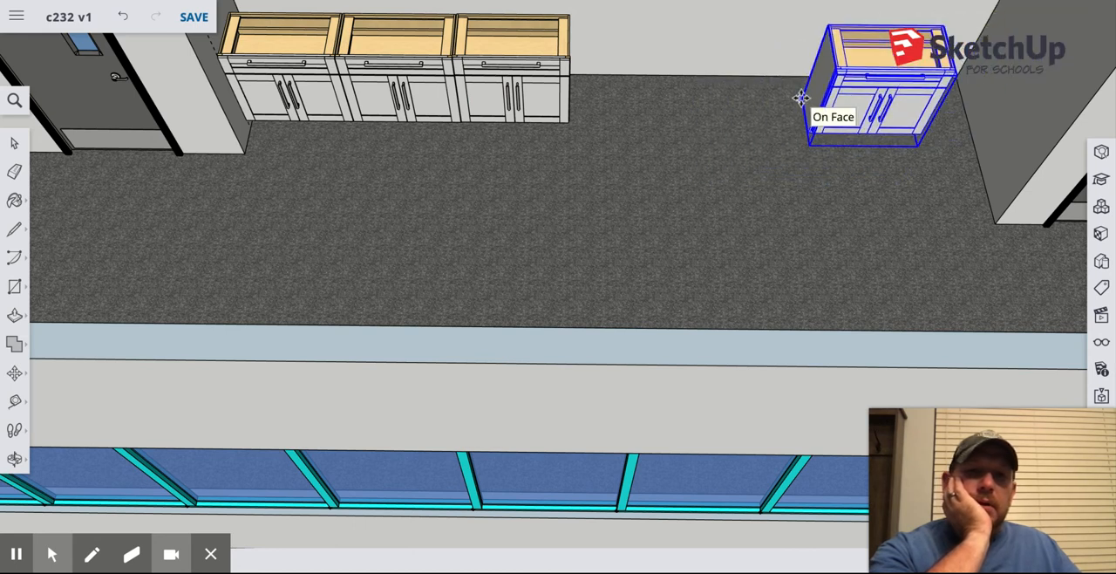
pyautogui.click(801, 97)
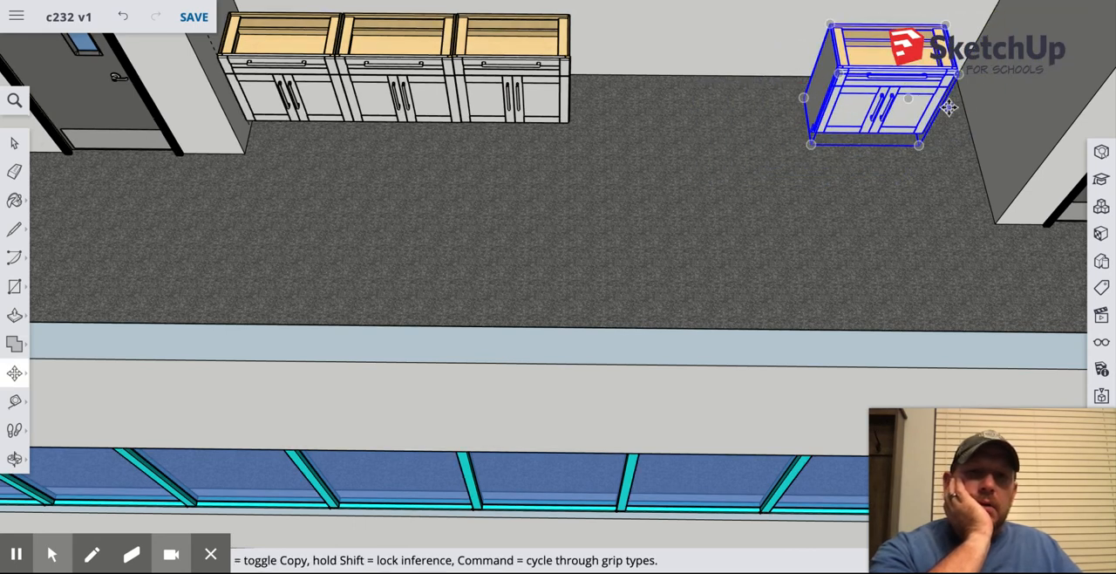
# Create a Tape Measure guide on the far dark side wall, offset from its vertical corner edge with the long wall.
pyautogui.scroll(-5, 994, 75)
pyautogui.scroll(5, 995, 76)
pyautogui.scroll(4, 994, 75)
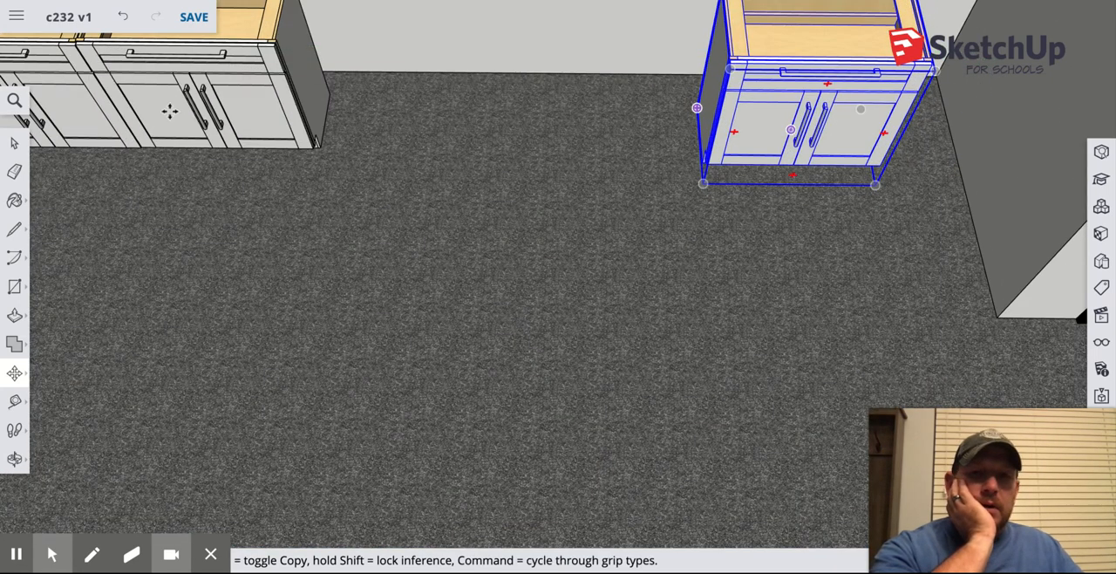
pyautogui.click(14, 401)
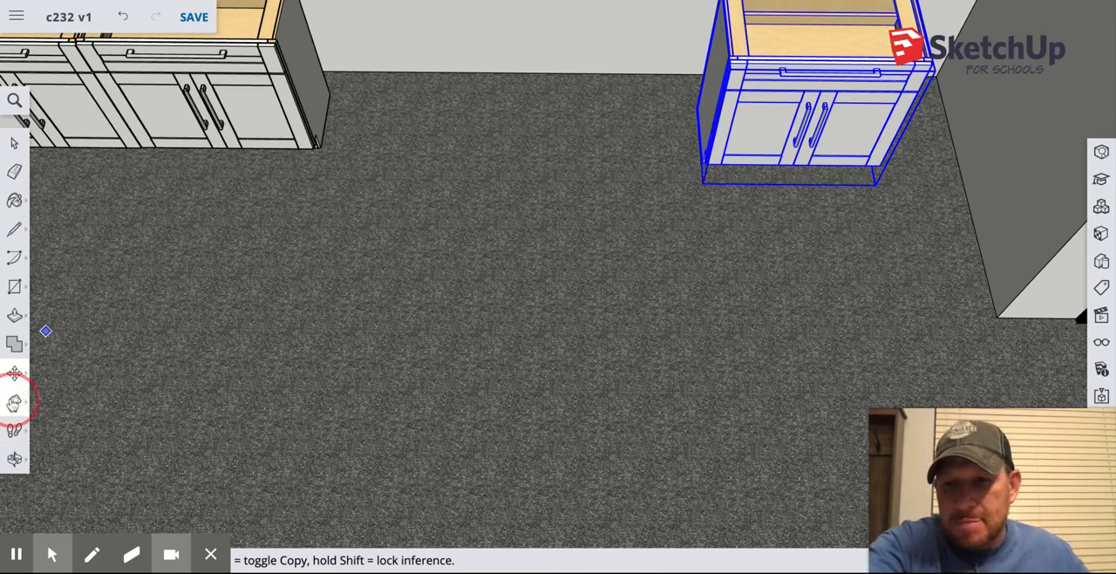
pyautogui.click(968, 16)
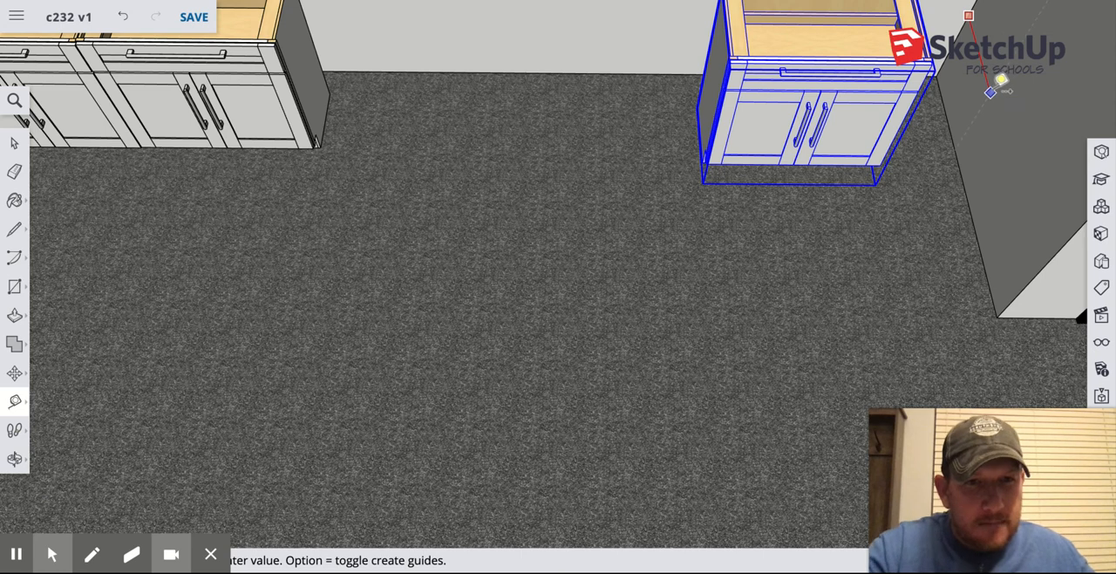
pyautogui.click(993, 95)
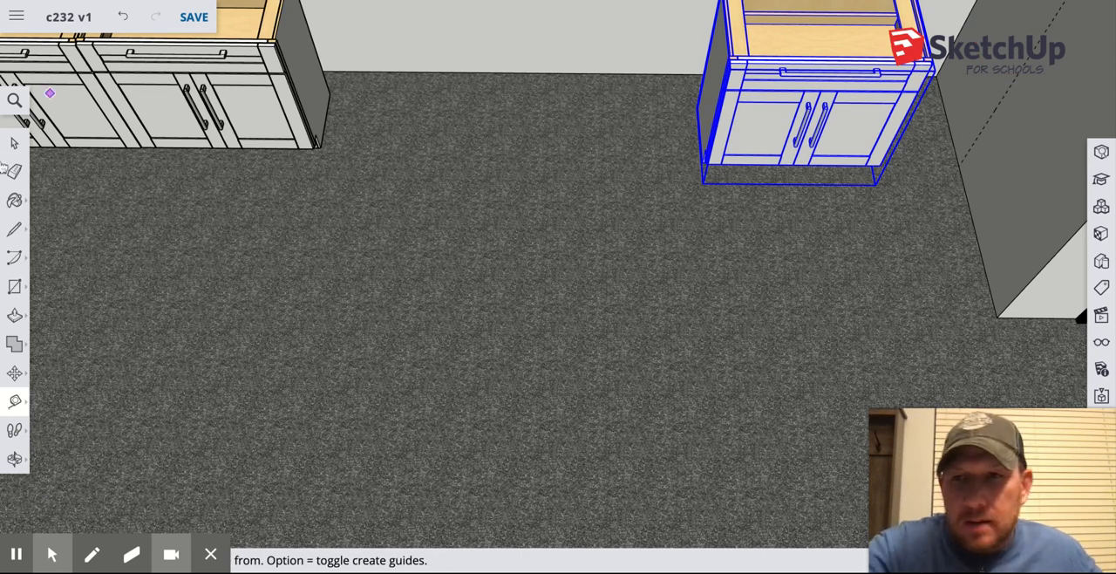
pyautogui.moveTo(409, 199)
pyautogui.mouseDown(button='middle')
pyautogui.moveTo(457, 173)
pyautogui.moveTo(524, 67)
pyautogui.moveTo(491, 29)
pyautogui.moveTo(510, 142)
pyautogui.moveTo(586, 149)
pyautogui.moveTo(593, 140)
pyautogui.mouseUp(button='middle')
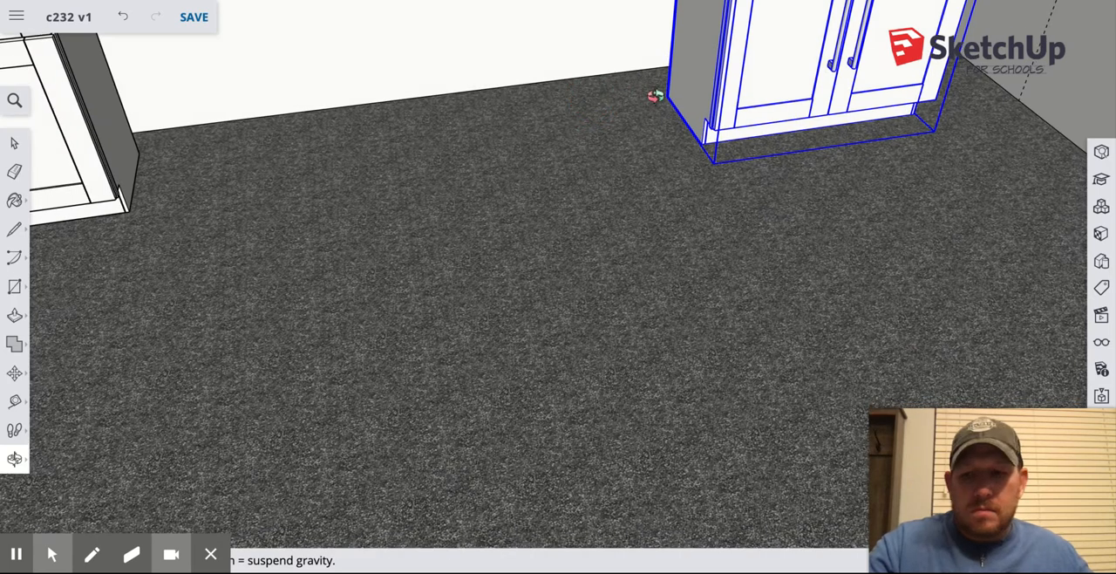
# Move the fourth cabinet by its upper front corner onto the guide line on the adjacent dark side wall.
pyautogui.moveTo(655, 95); pyautogui.dragTo(487, 246, button='middle')
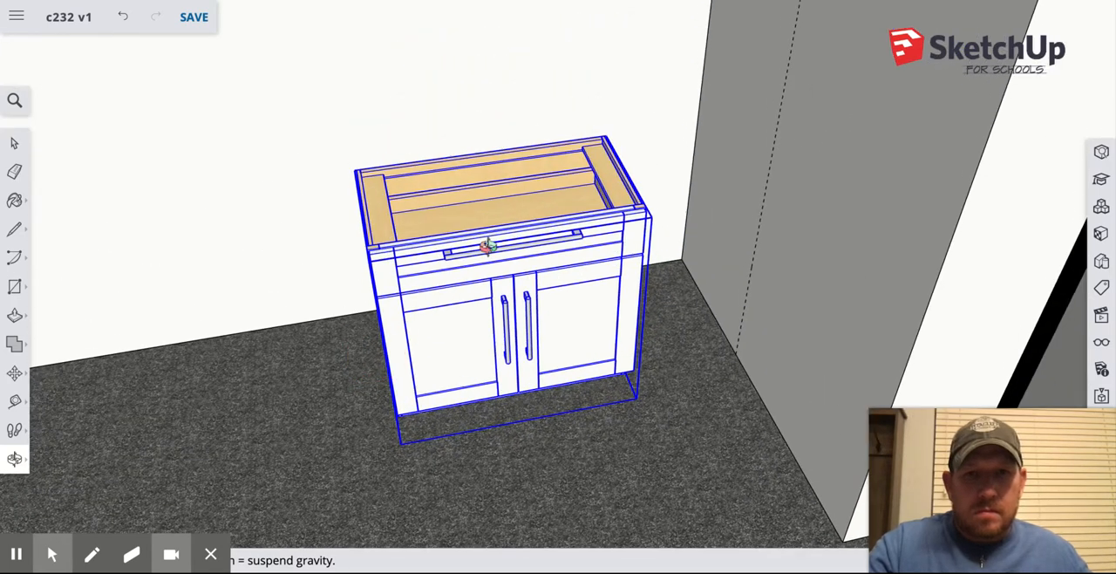
pyautogui.click(14, 372)
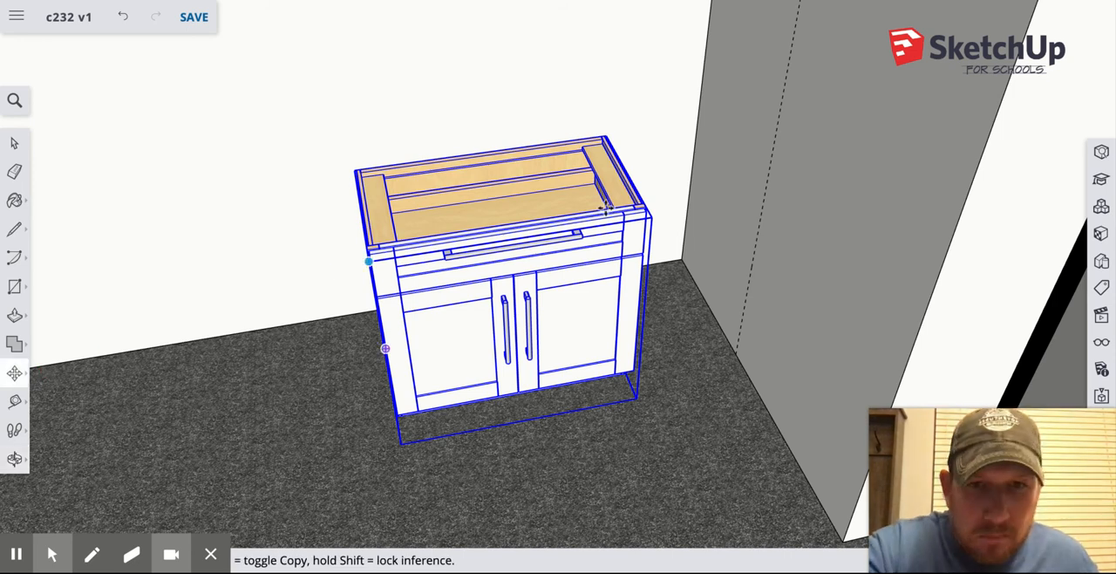
pyautogui.scroll(5, 643, 209)
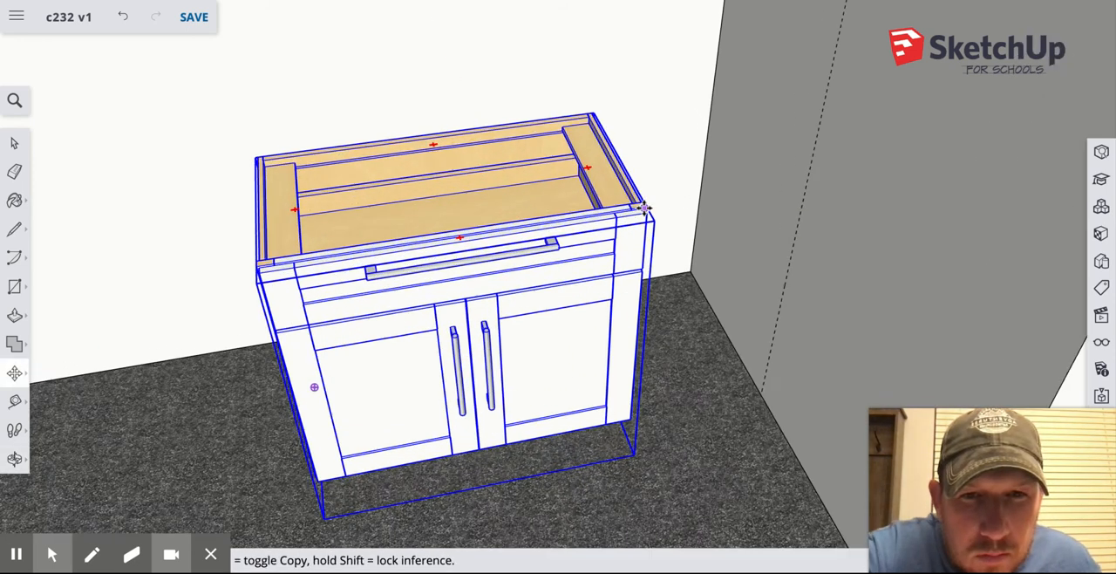
pyautogui.moveTo(646, 211); pyautogui.dragTo(868, 150)
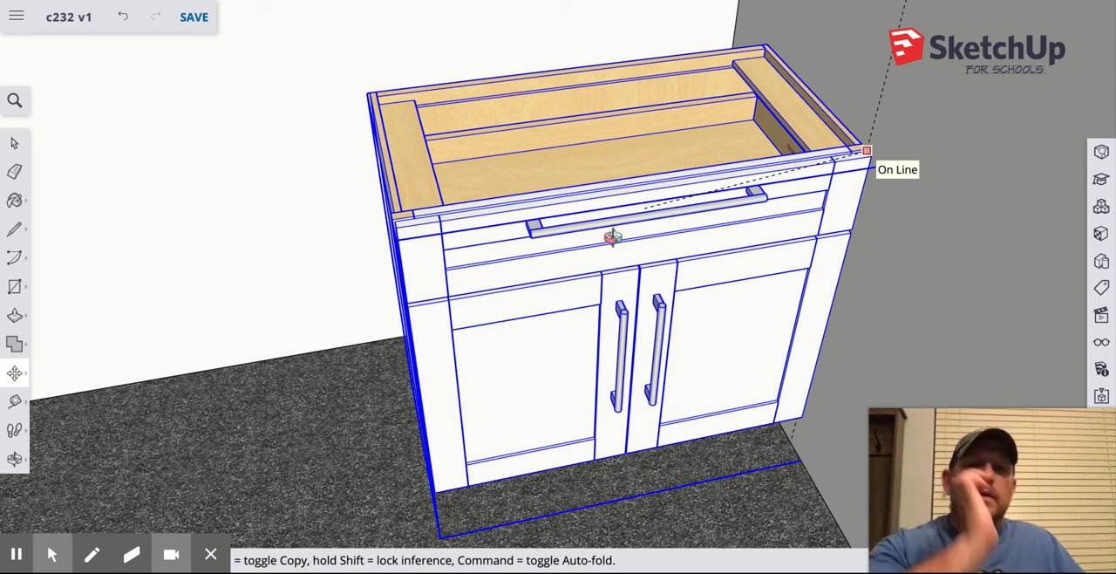
# Draw a line on the dark side wall from the fourth cabinet's upper front corner back to the vertical wall corner edge.
pyautogui.moveTo(558, 169); pyautogui.dragTo(552, 172, button='middle')
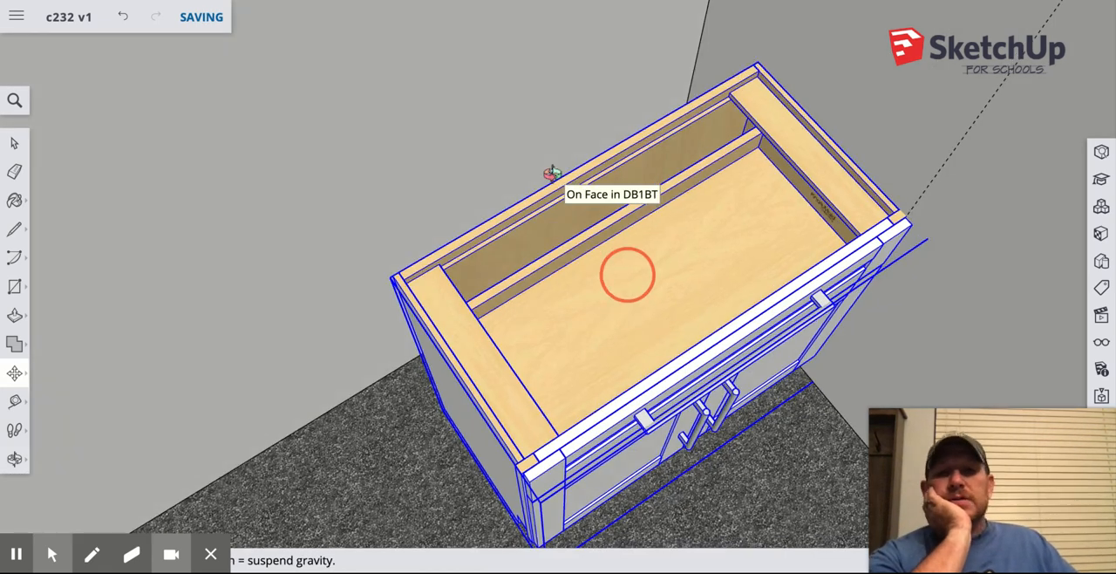
pyautogui.moveTo(628, 274); pyautogui.dragTo(653, 157, button='middle')
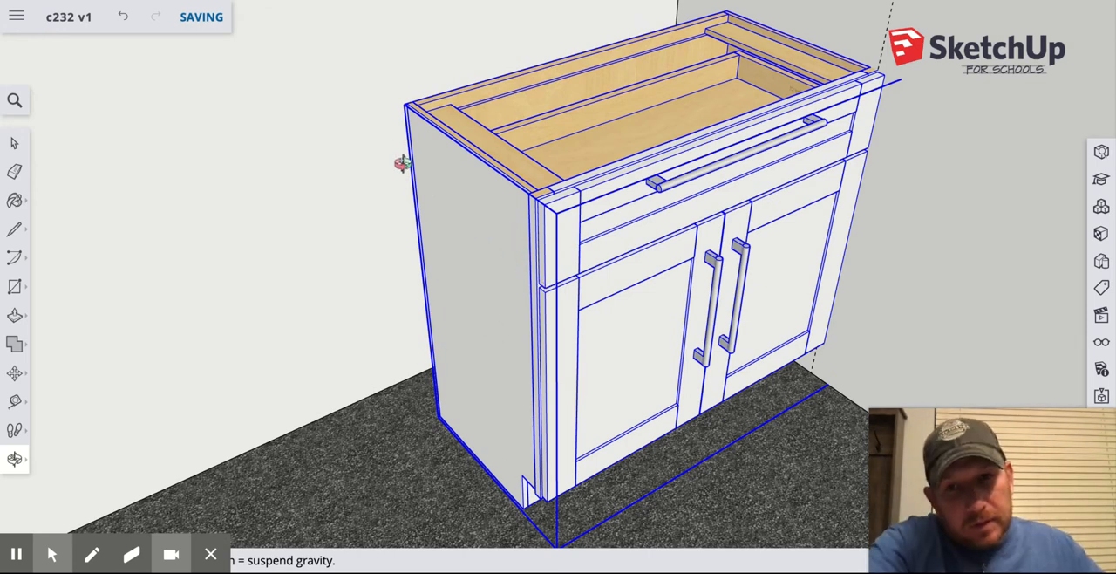
pyautogui.moveTo(445, 301); pyautogui.dragTo(266, 283)
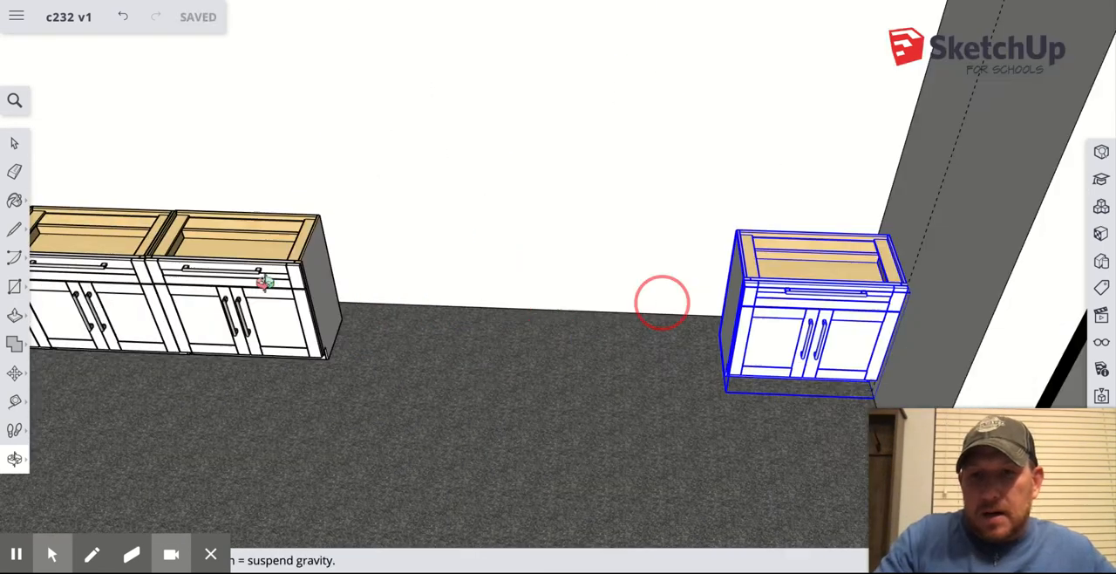
pyautogui.moveTo(661, 301); pyautogui.dragTo(244, 312)
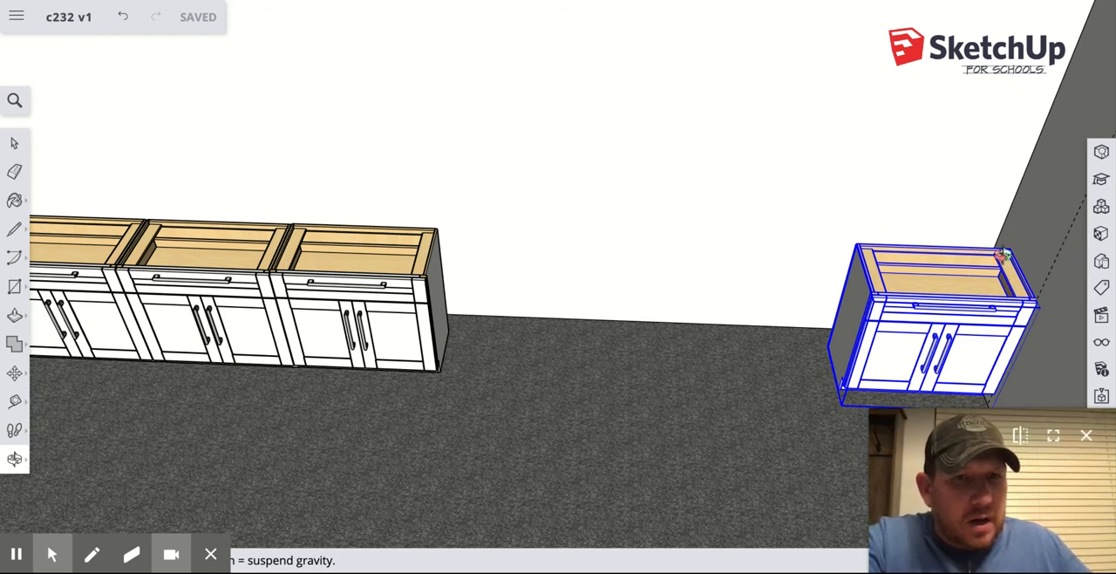
pyautogui.click(14, 230)
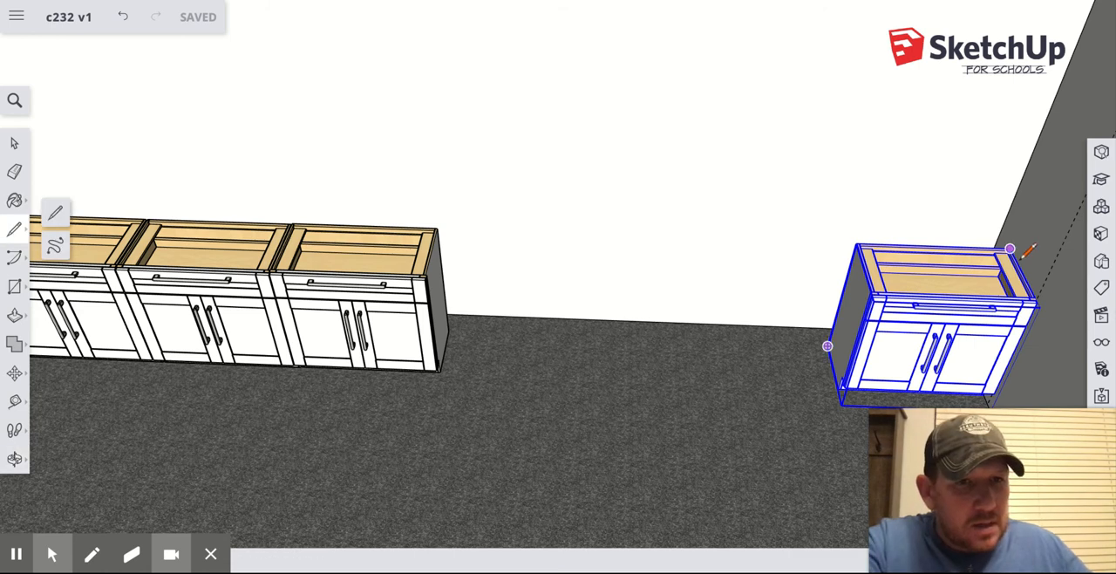
pyautogui.scroll(3, 1019, 253)
pyautogui.scroll(3, 1022, 284)
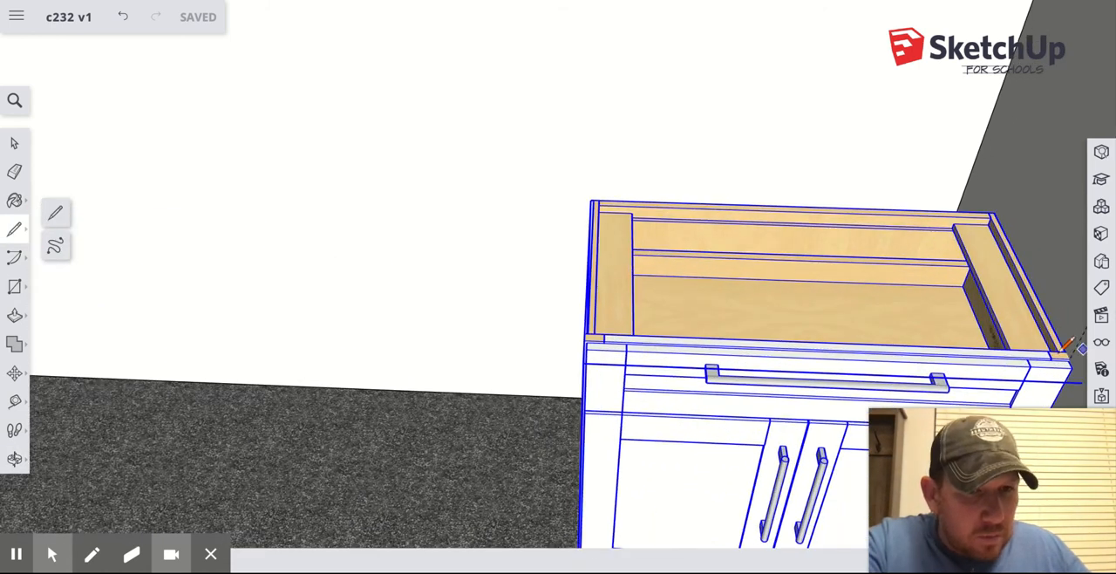
pyautogui.click(1068, 358)
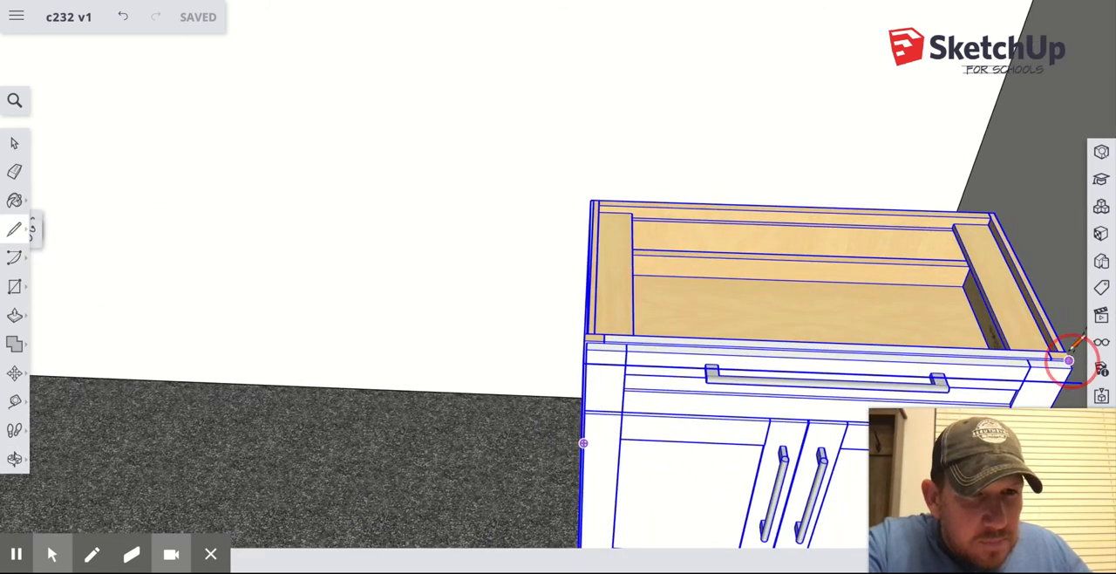
pyautogui.click(973, 168)
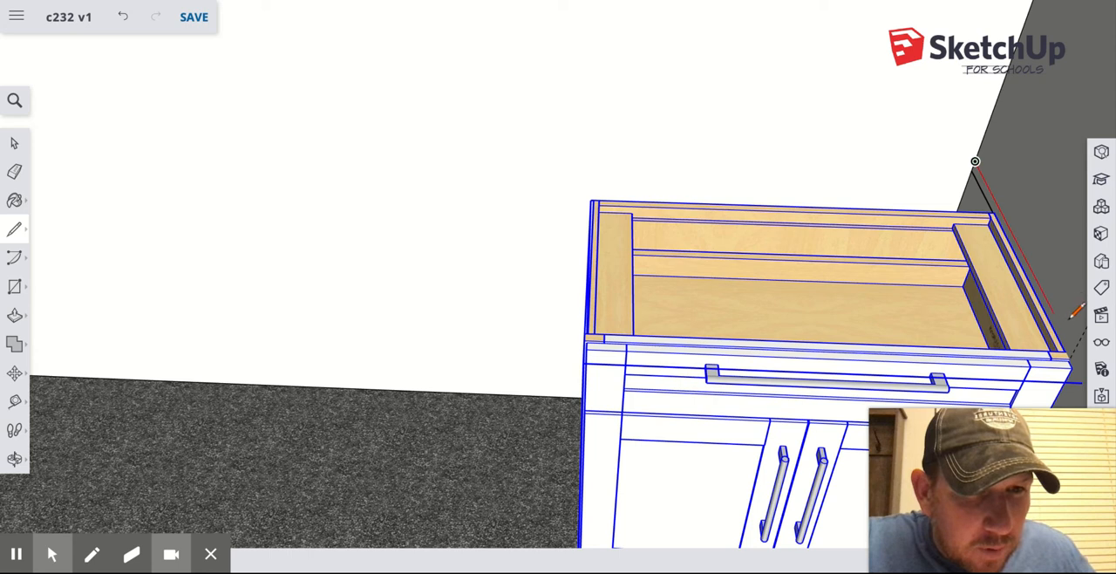
# Draw a second line just above the first on the side wall, between the vertical wall corner edge and the guide.
pyautogui.click(1074, 350)
pyautogui.click(1071, 355)
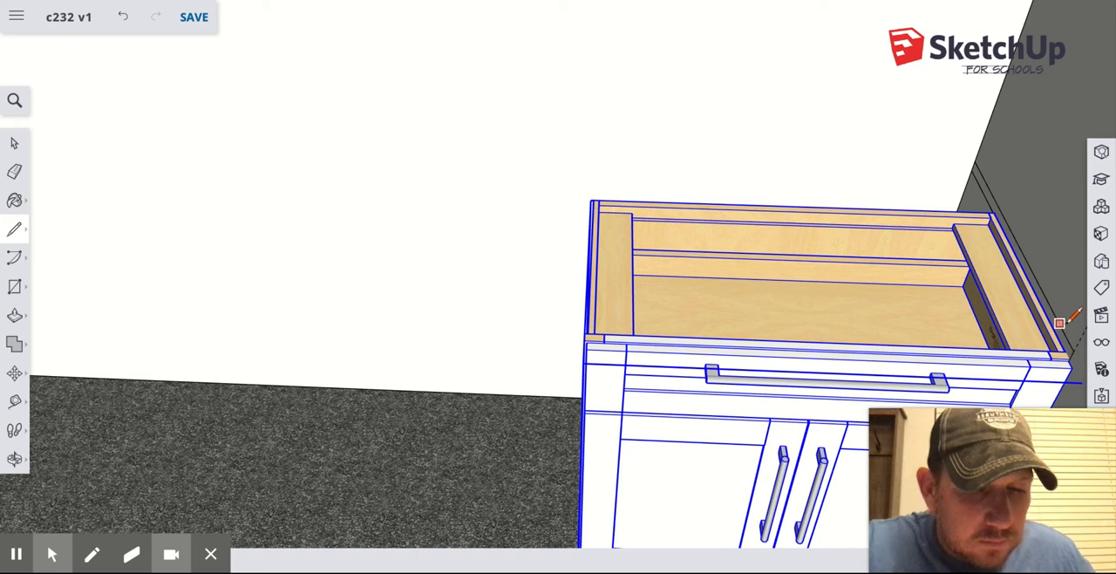
pyautogui.hotkey('ctrl', 'z')
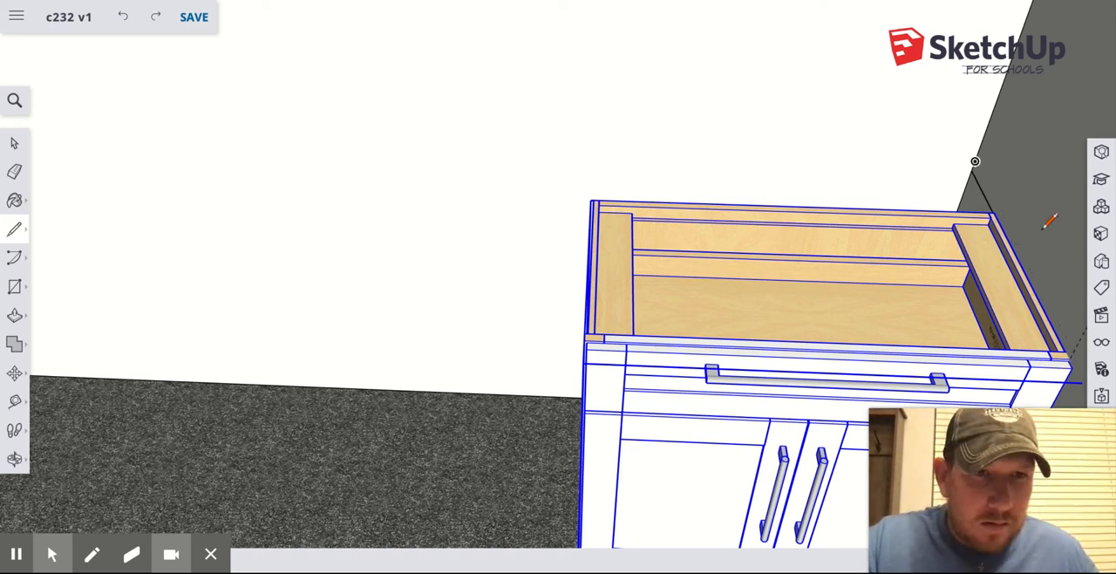
pyautogui.click(972, 169)
pyautogui.click(981, 155)
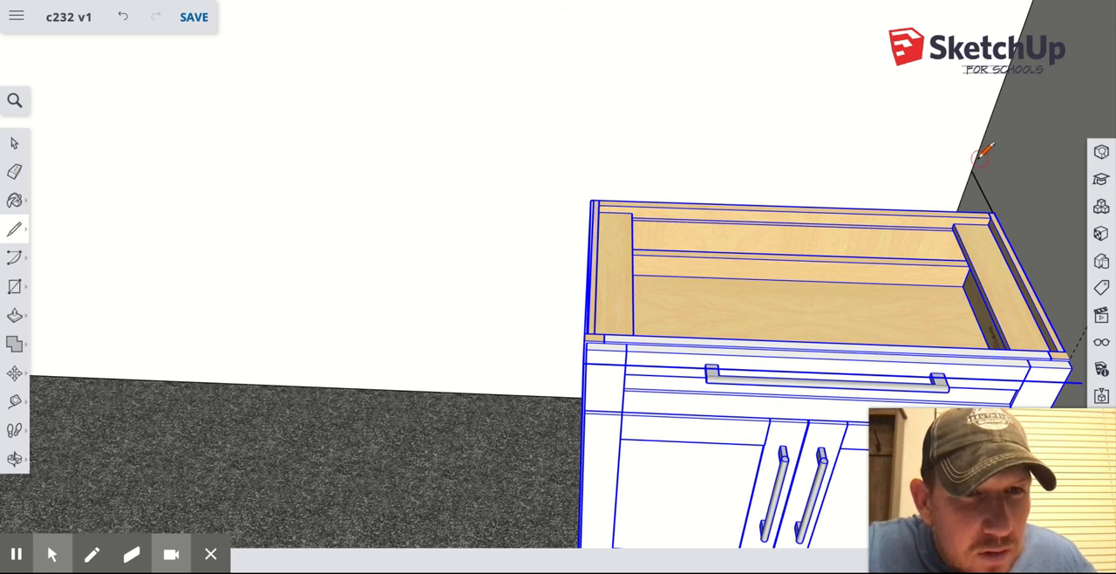
pyautogui.click(1076, 349)
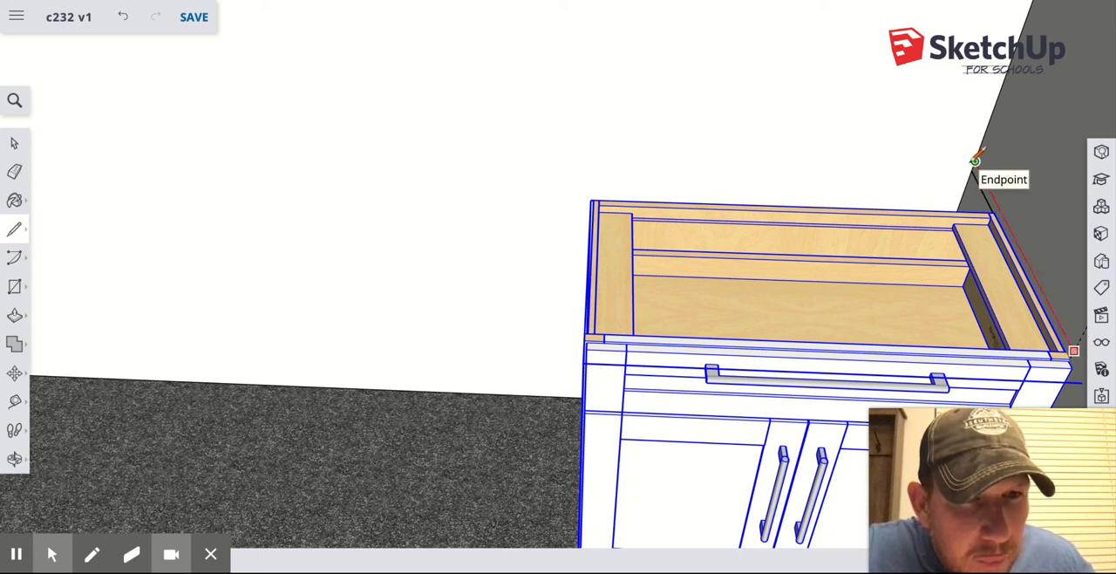
pyautogui.click(974, 166)
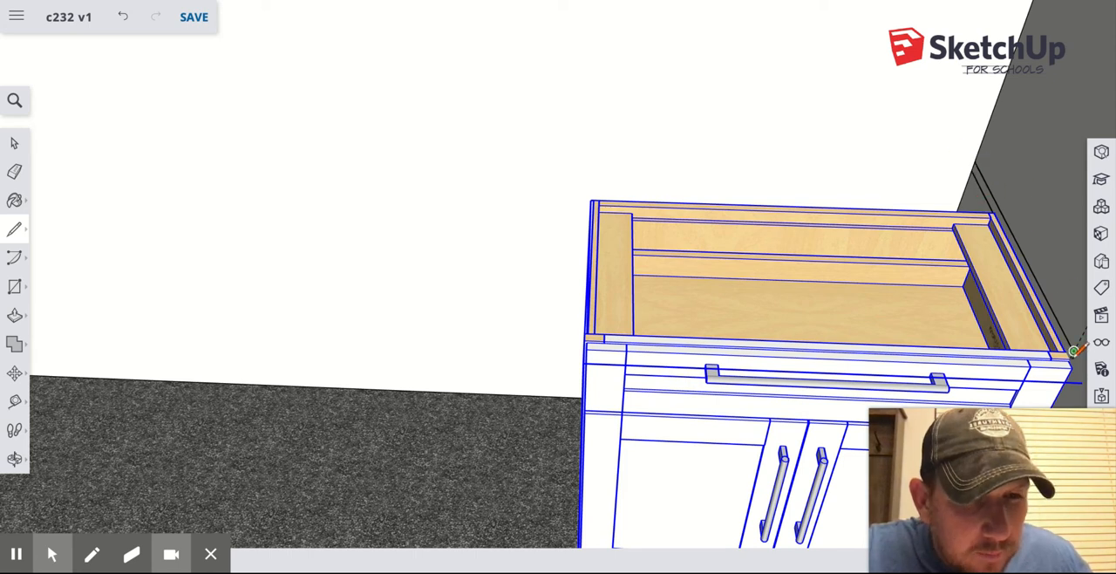
# Try joining the upper line's guide end to the cabinet's upper front corner, and undo the lines drawn on the side wall.
pyautogui.scroll(10, 1074, 350)
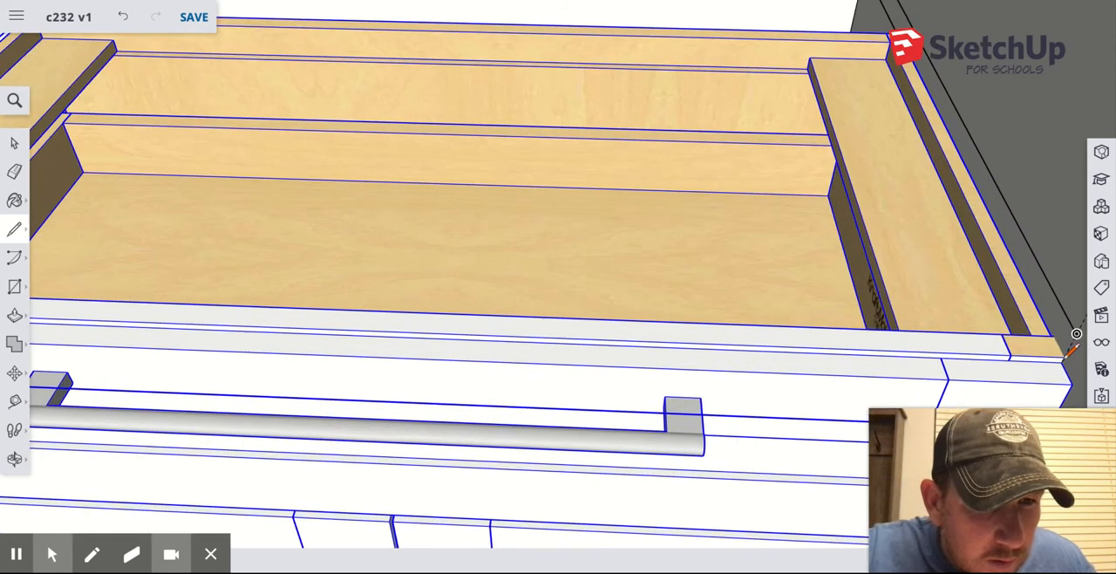
pyautogui.scroll(3, 1073, 350)
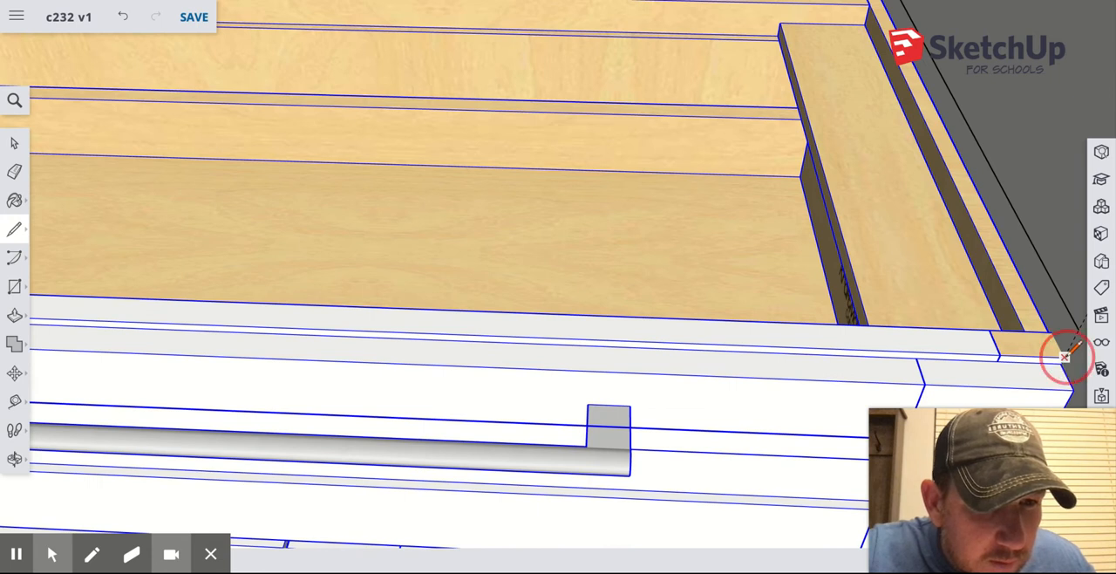
pyautogui.click(1079, 330)
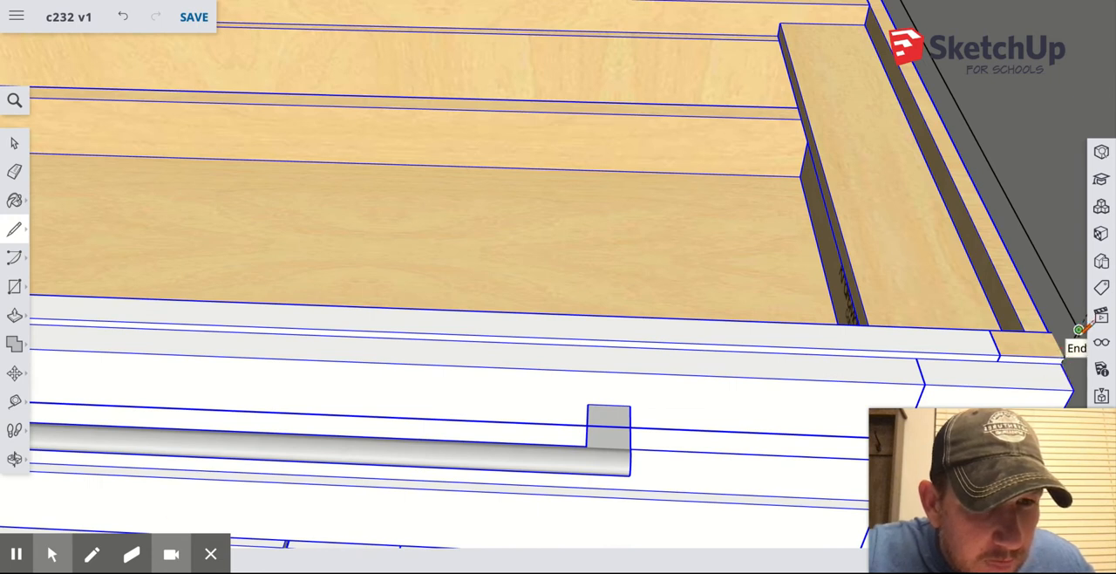
pyautogui.click(1066, 356)
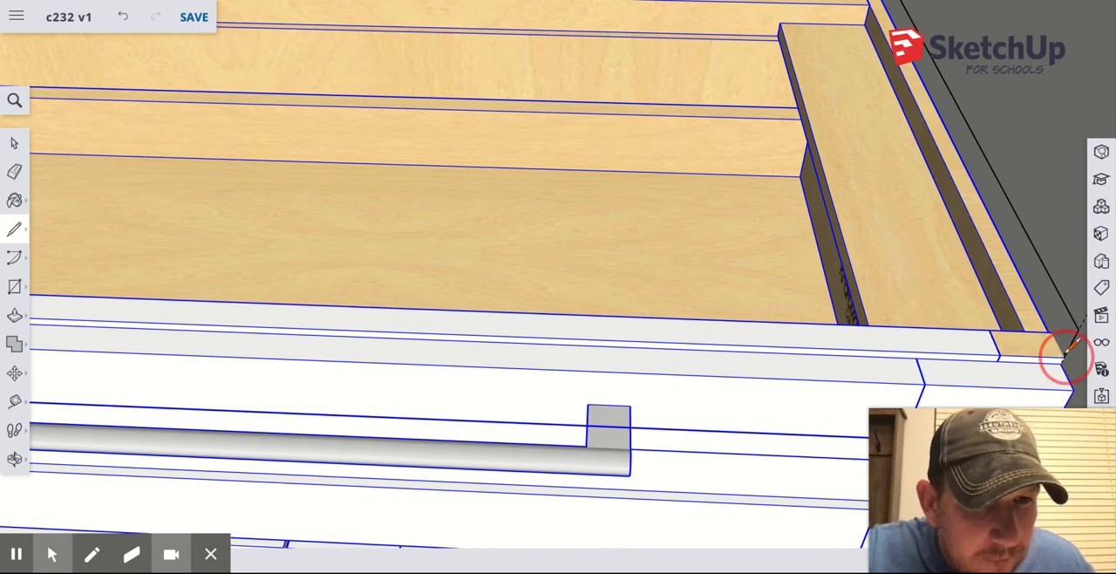
pyautogui.scroll(-1, 966, 169)
pyautogui.scroll(-6, 966, 169)
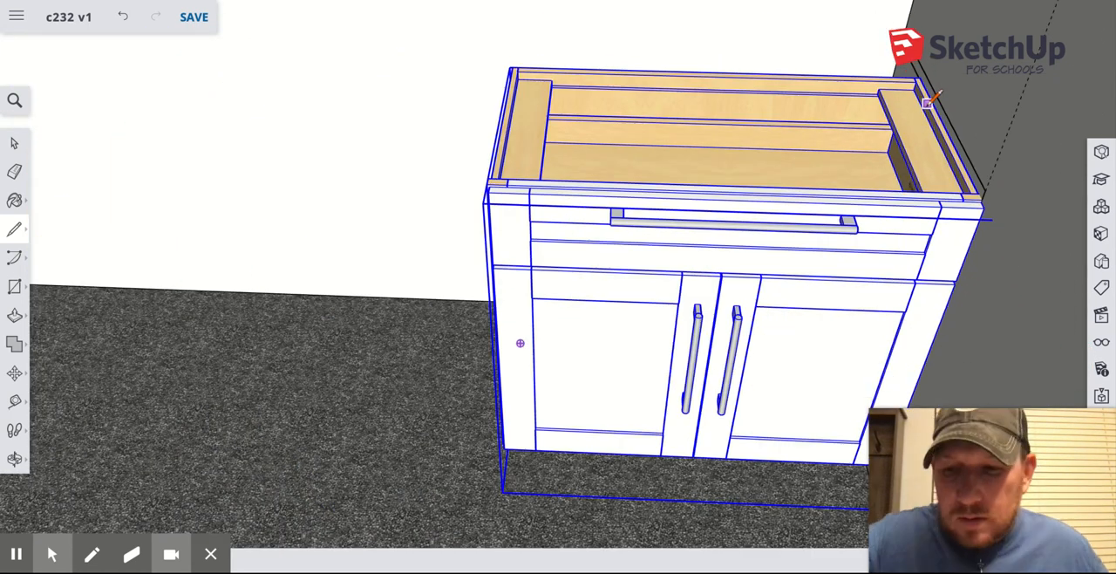
pyautogui.hotkey('ctrl', 'z')
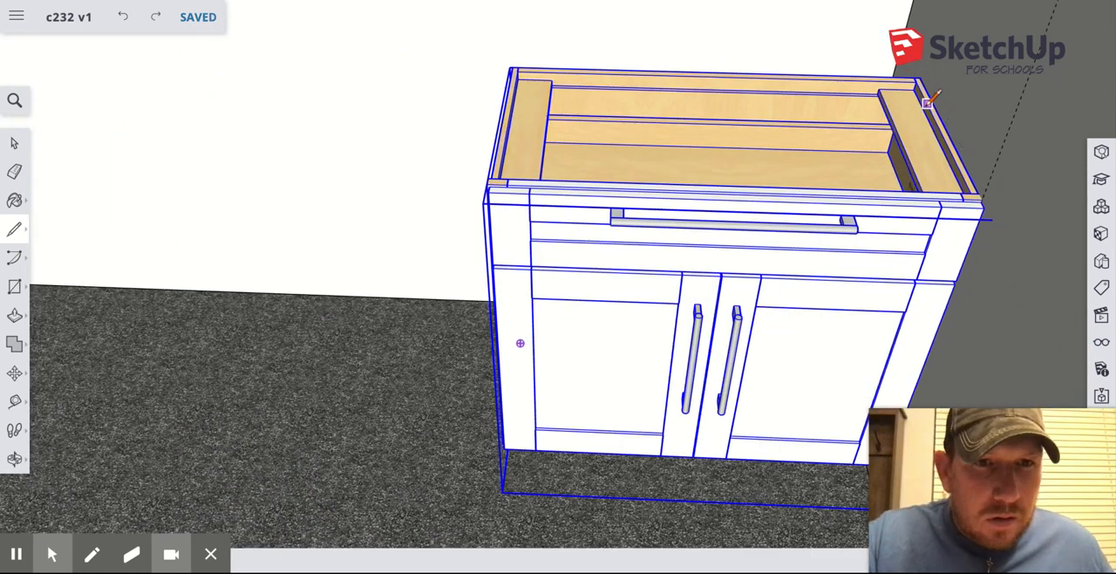
# Draw a short line up the guide from the fourth cabinet's upper front corner and continue it back to the vertical wall corner edge.
pyautogui.scroll(6, 951, 144)
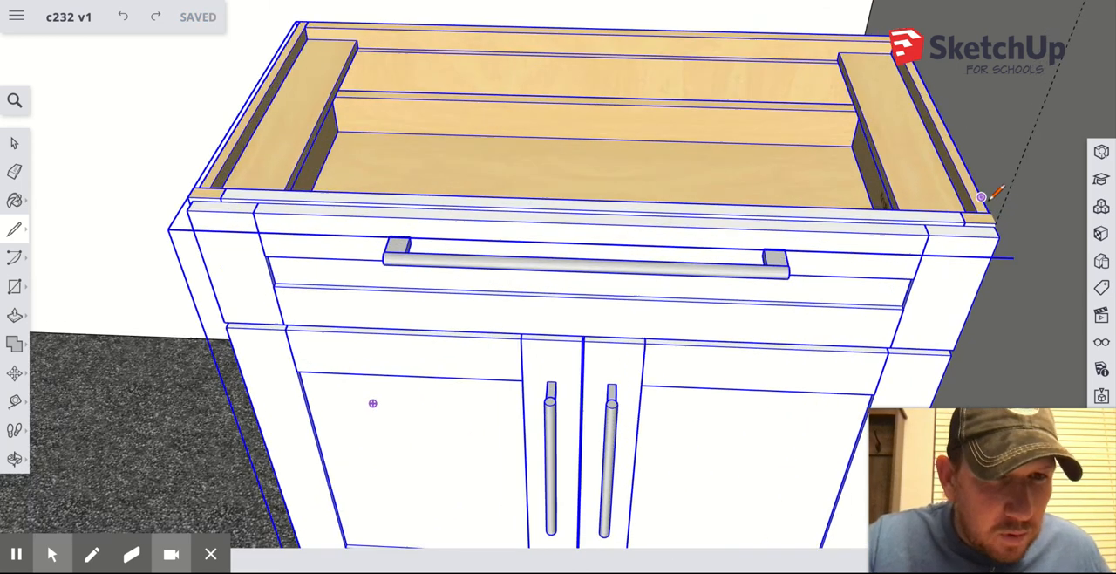
pyautogui.scroll(5, 1003, 223)
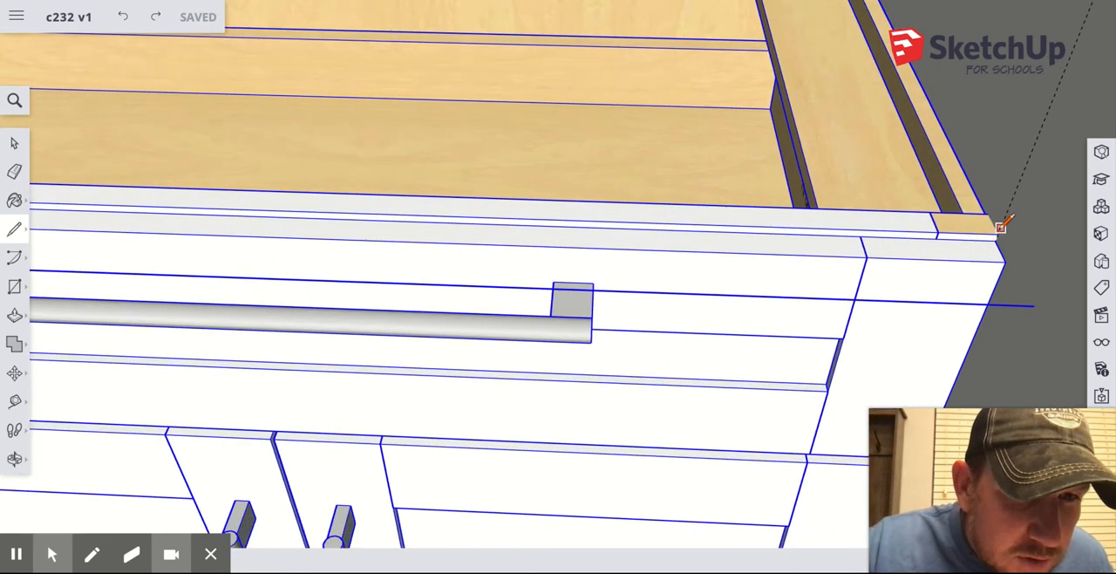
pyautogui.click(1000, 238)
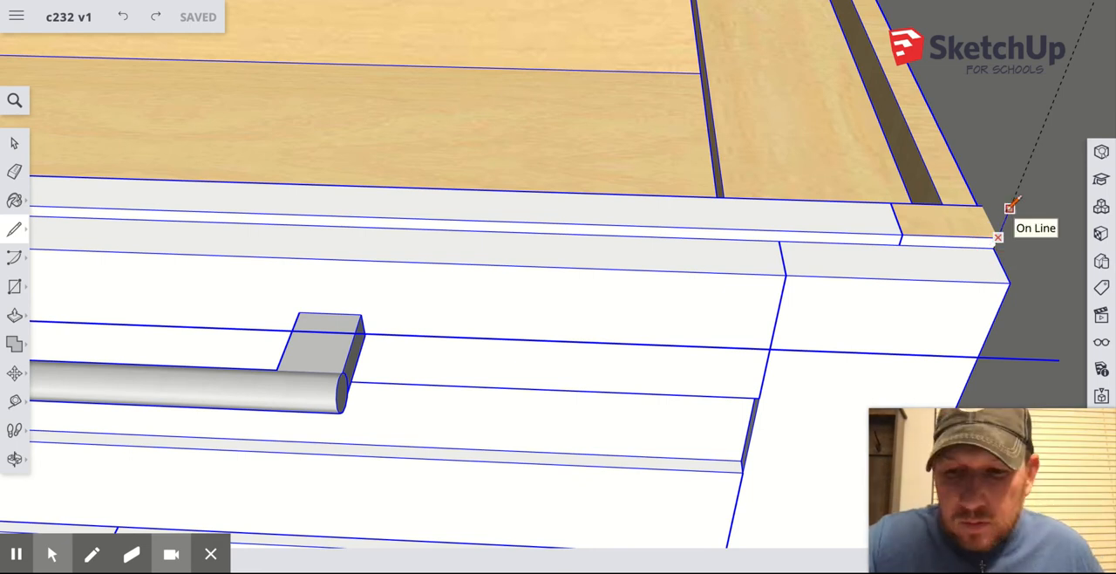
pyautogui.click(1010, 207)
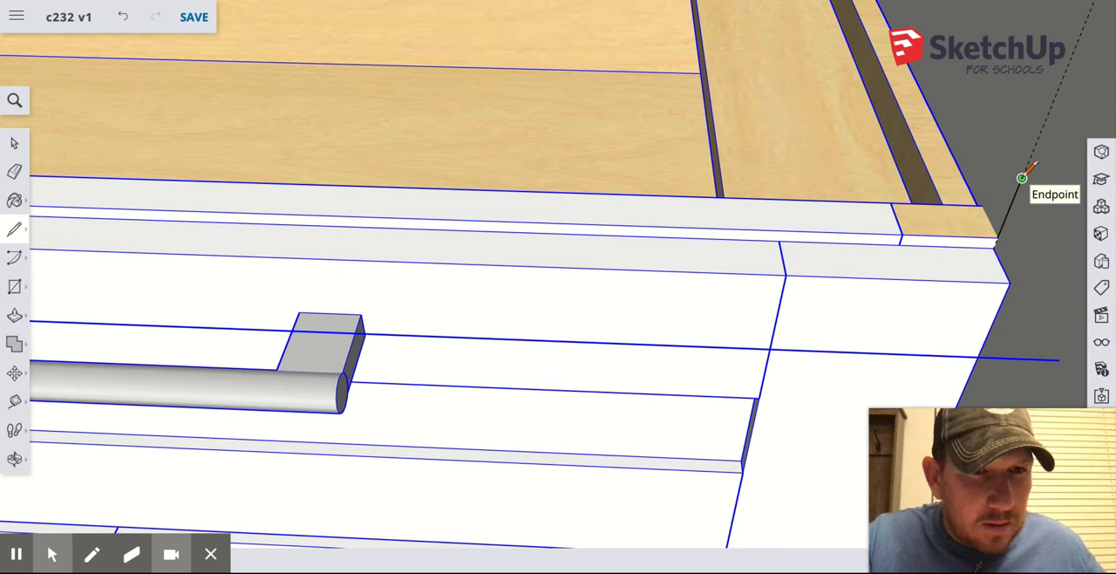
pyautogui.scroll(-3, 1027, 170)
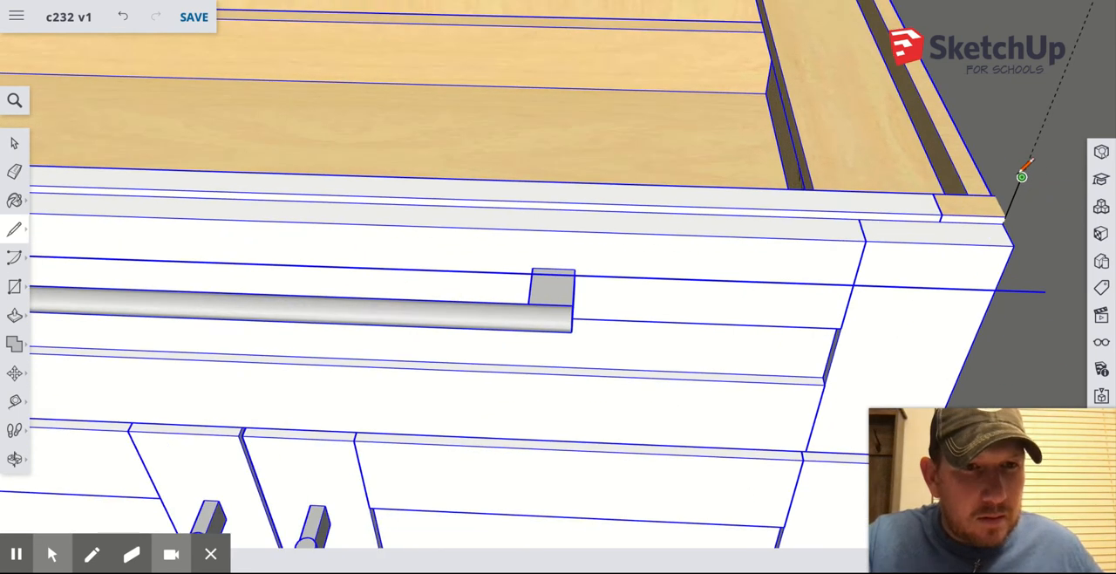
pyautogui.scroll(-5, 1027, 168)
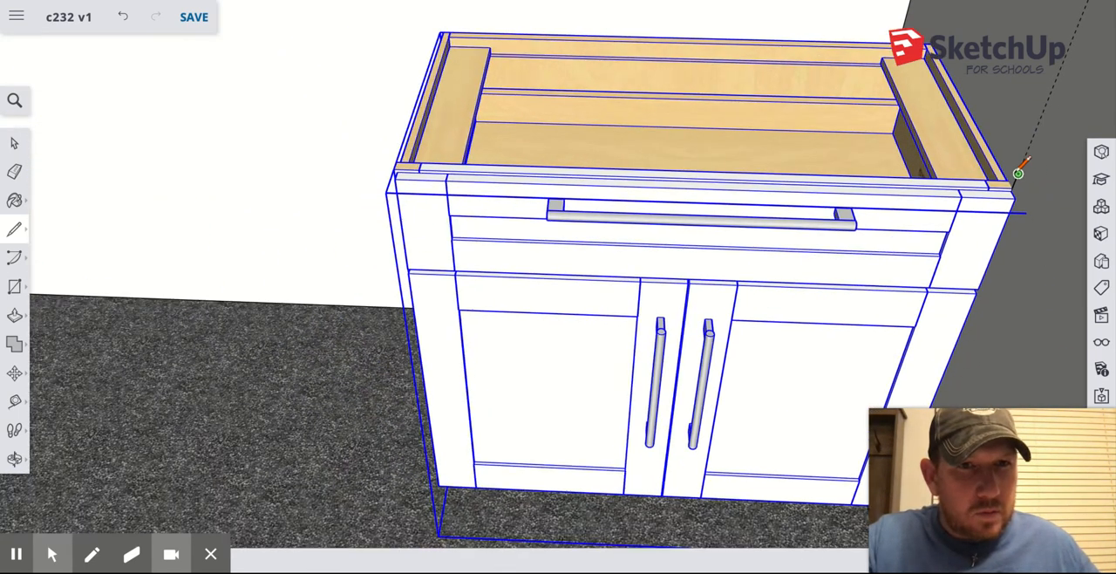
pyautogui.scroll(-2, 1018, 173)
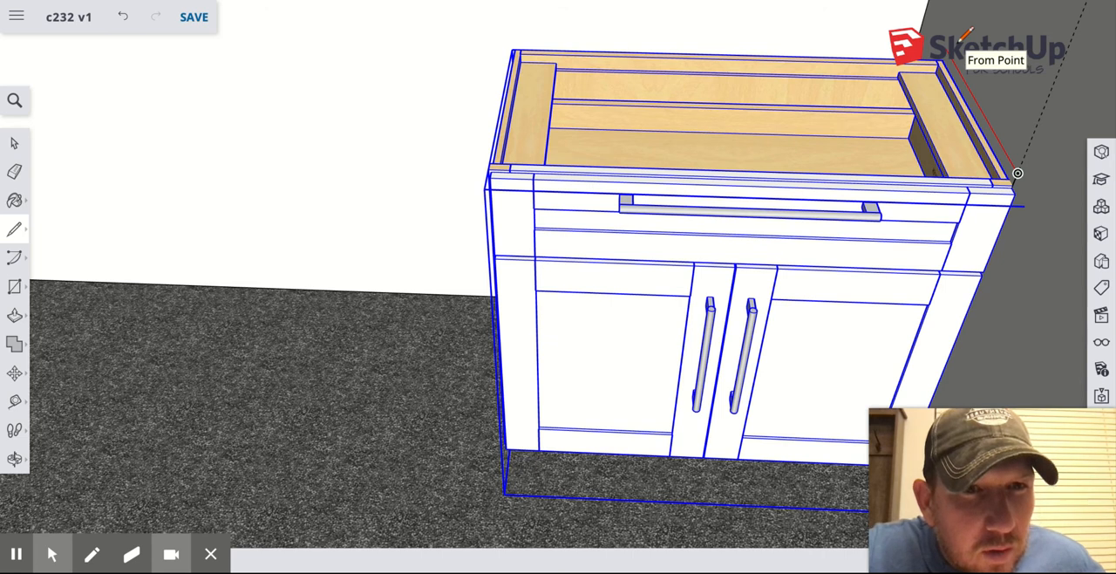
pyautogui.click(926, 12)
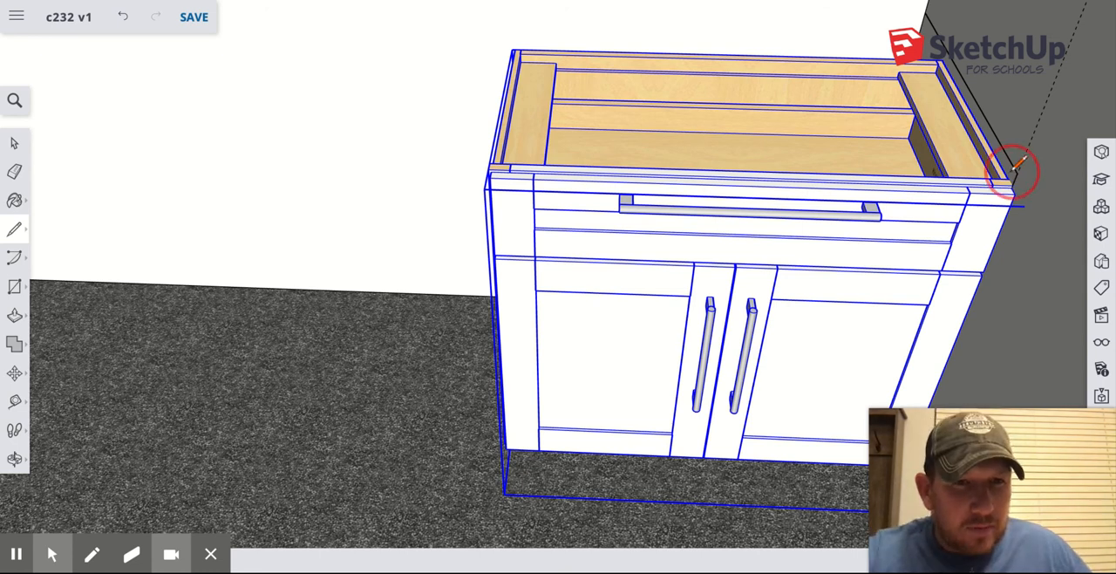
pyautogui.scroll(-1, 1017, 170)
pyautogui.scroll(-6, 1017, 166)
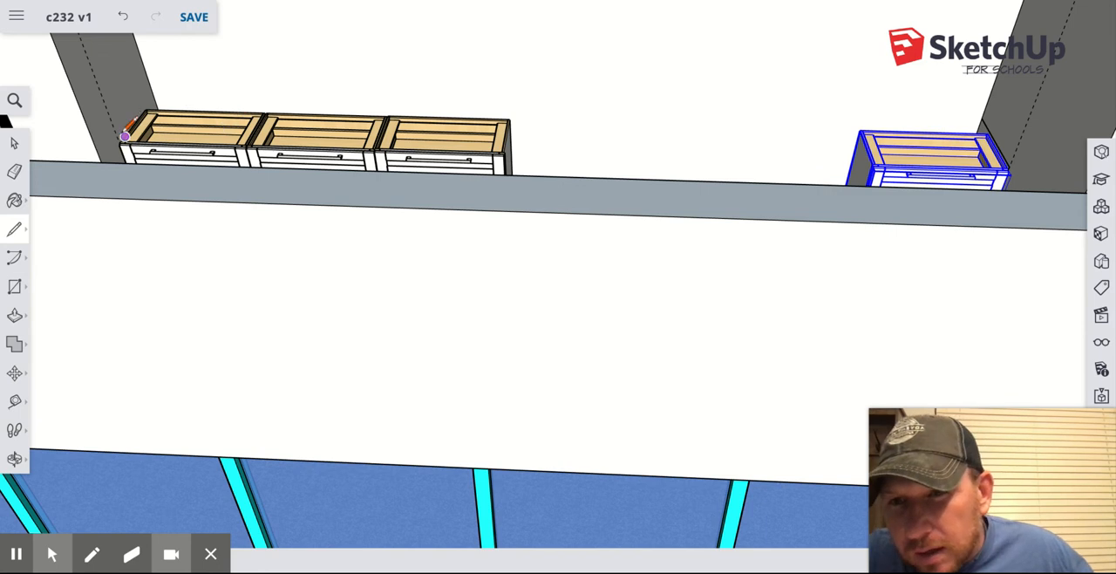
pyautogui.scroll(6, 119, 138)
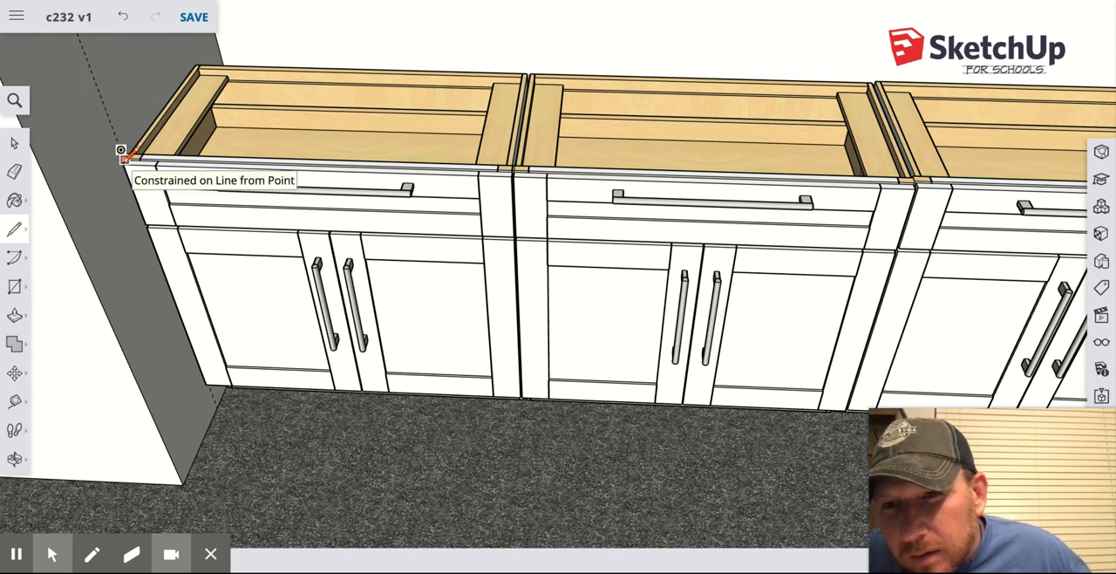
pyautogui.scroll(4, 124, 153)
pyautogui.scroll(3, 124, 156)
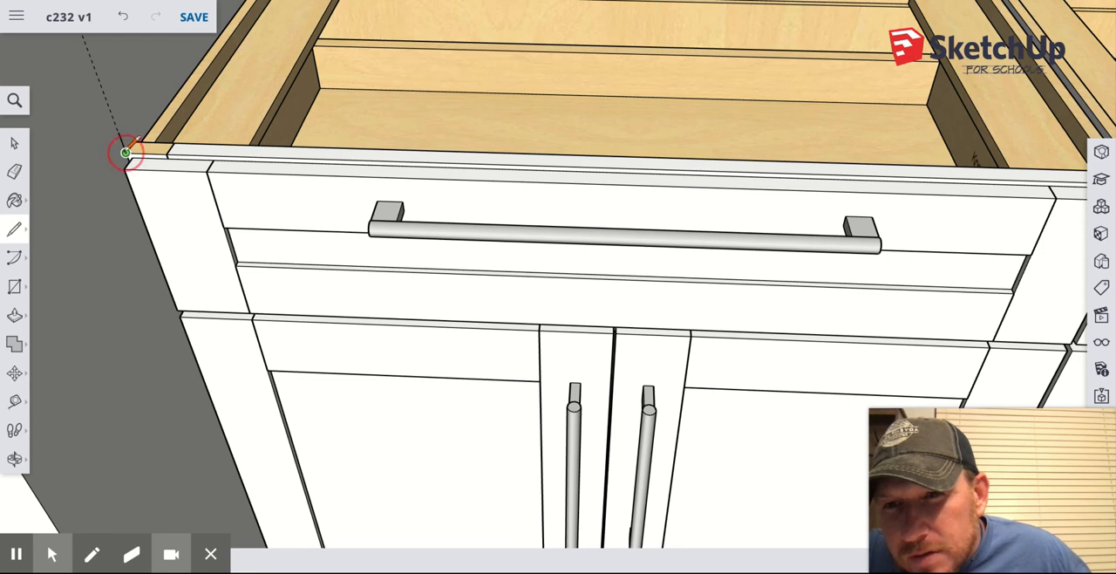
pyautogui.scroll(-8, 126, 153)
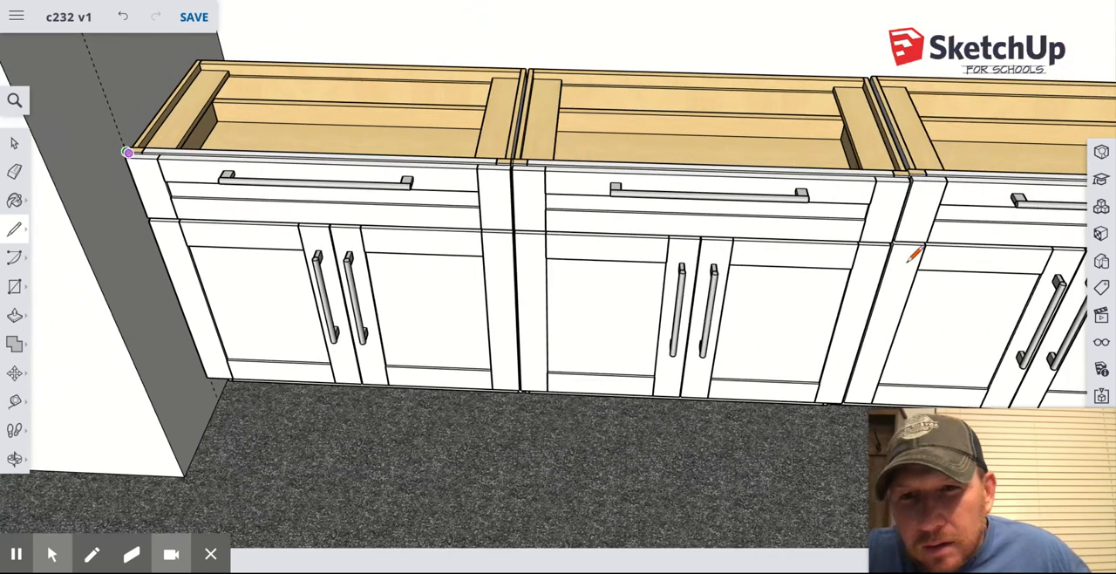
pyautogui.scroll(-10, 911, 257)
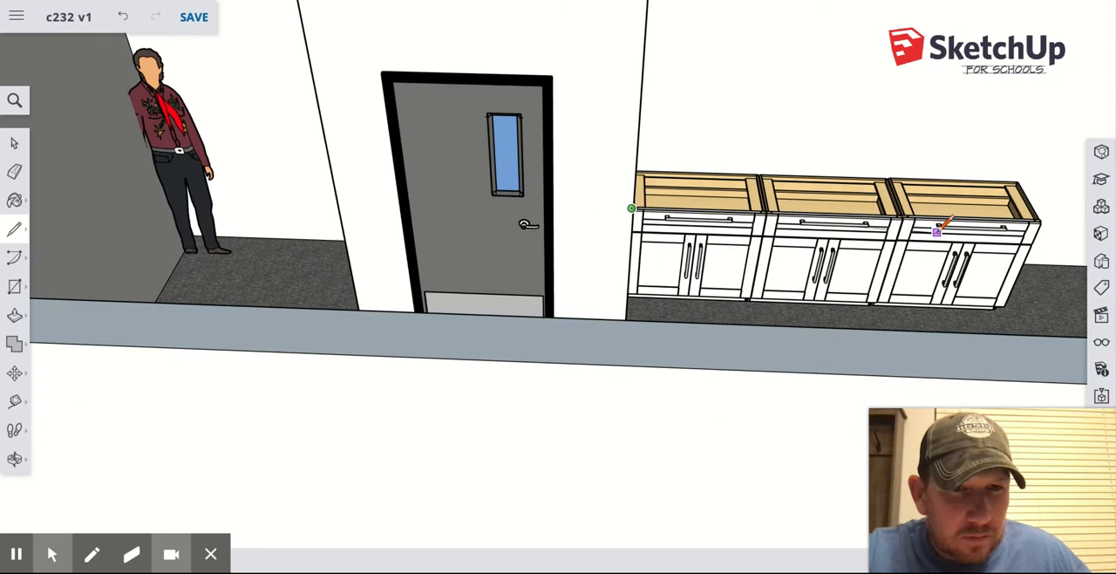
pyautogui.scroll(-5, 940, 229)
# Draw a line from the first cabinet's upper front corner across the room to the fourth cabinet's upper front corner.
pyautogui.press('o')
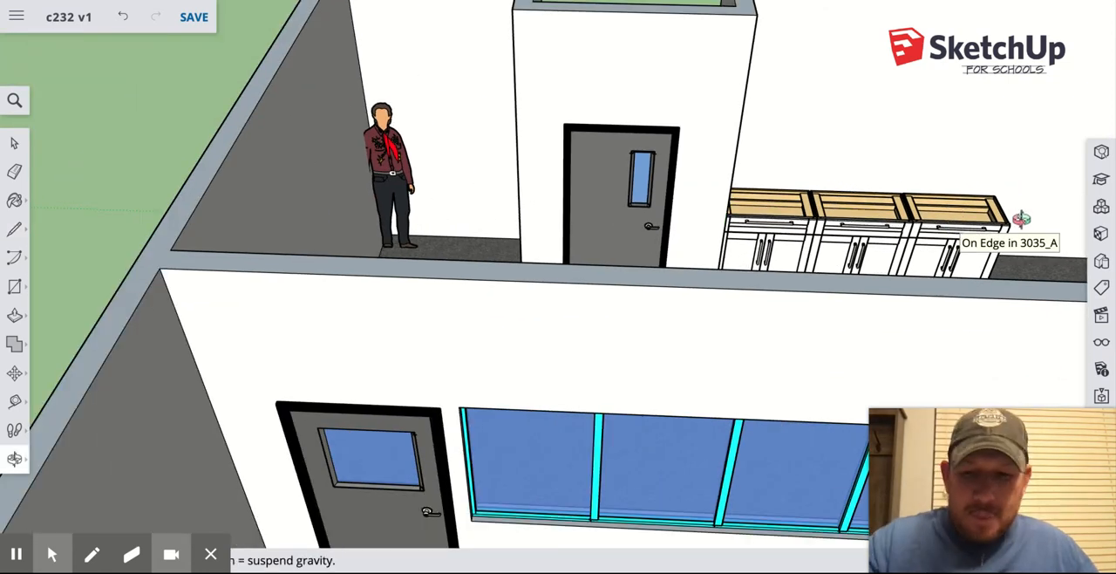
pyautogui.moveTo(1021, 218); pyautogui.dragTo(436, 197)
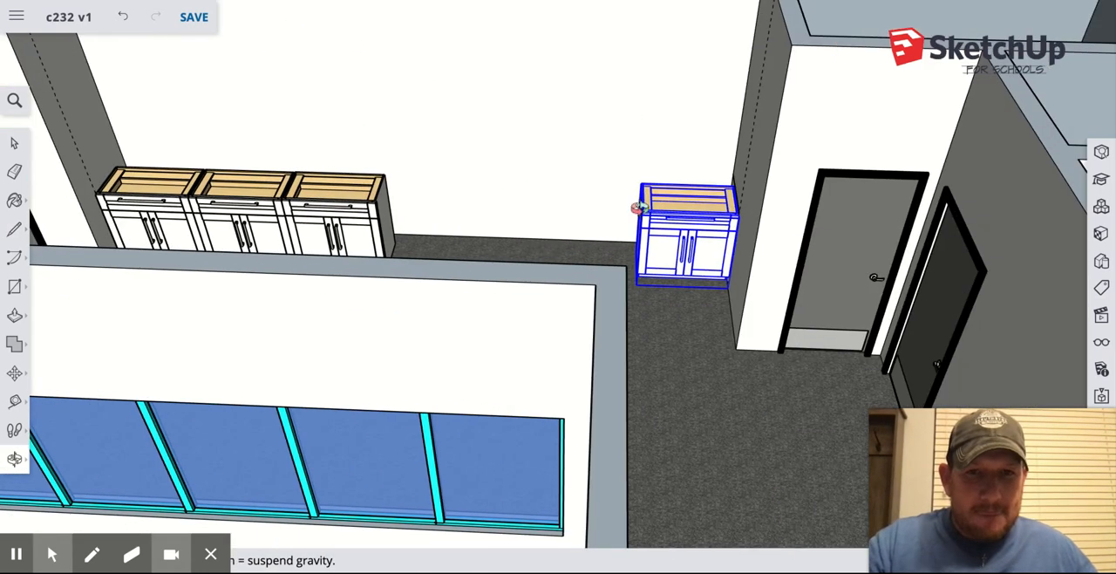
pyautogui.click(14, 230)
pyautogui.click(96, 192)
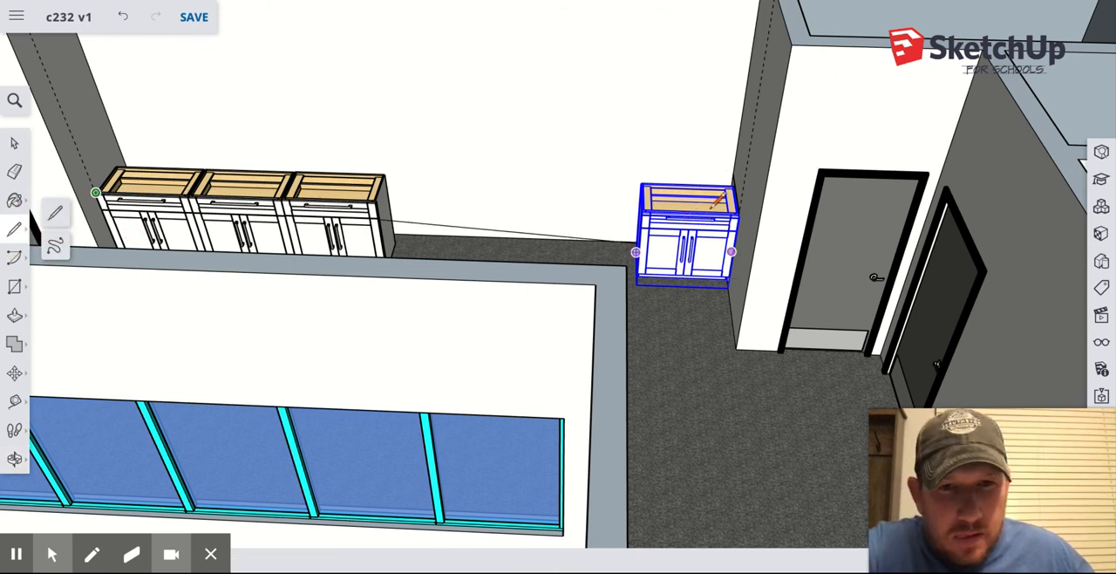
pyautogui.scroll(1, 715, 205)
pyautogui.scroll(6, 715, 202)
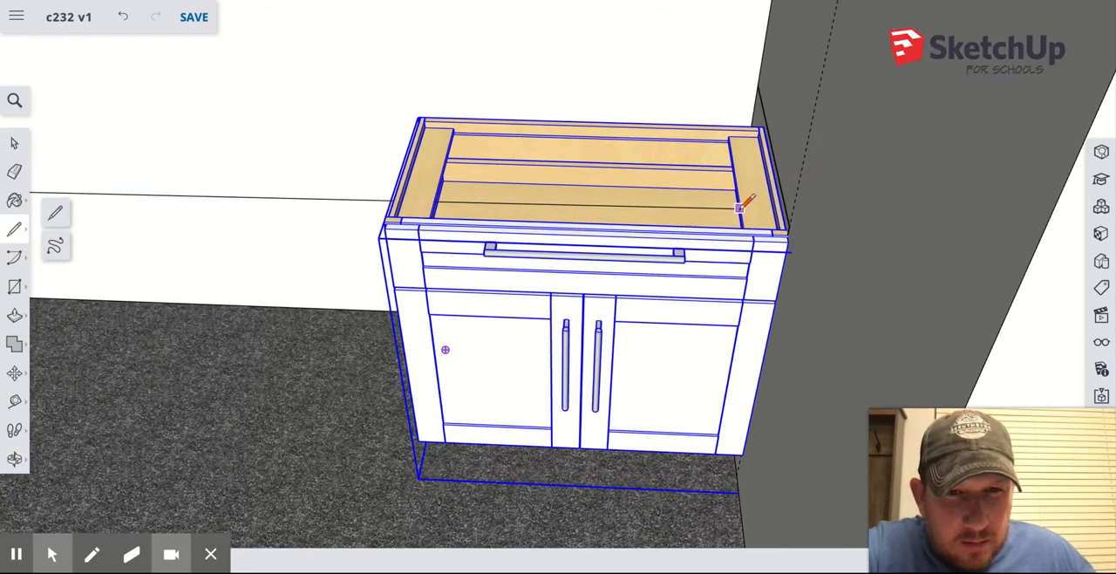
pyautogui.scroll(1, 761, 218)
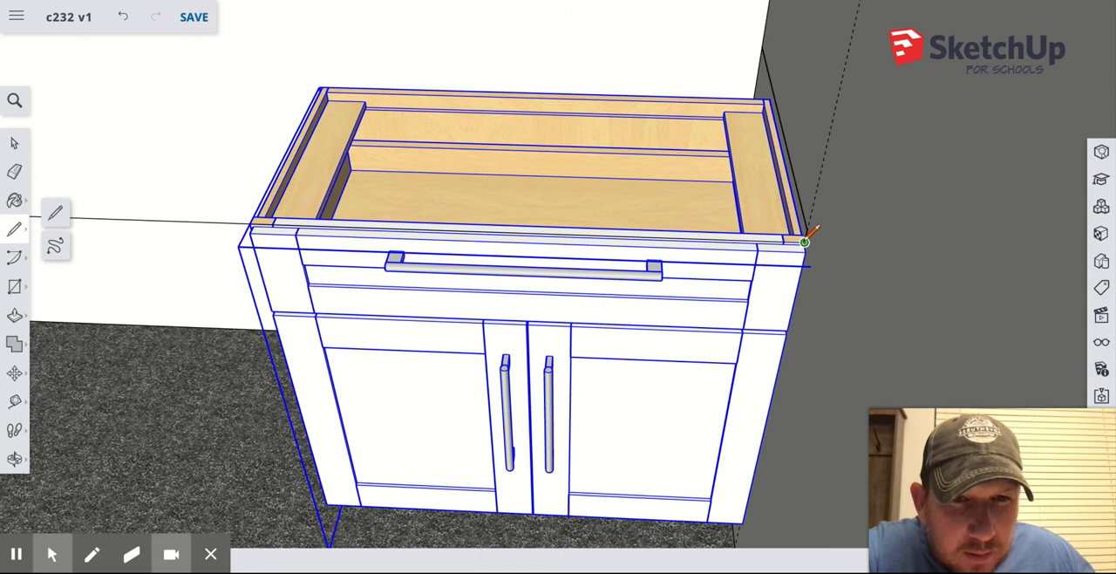
pyautogui.click(804, 238)
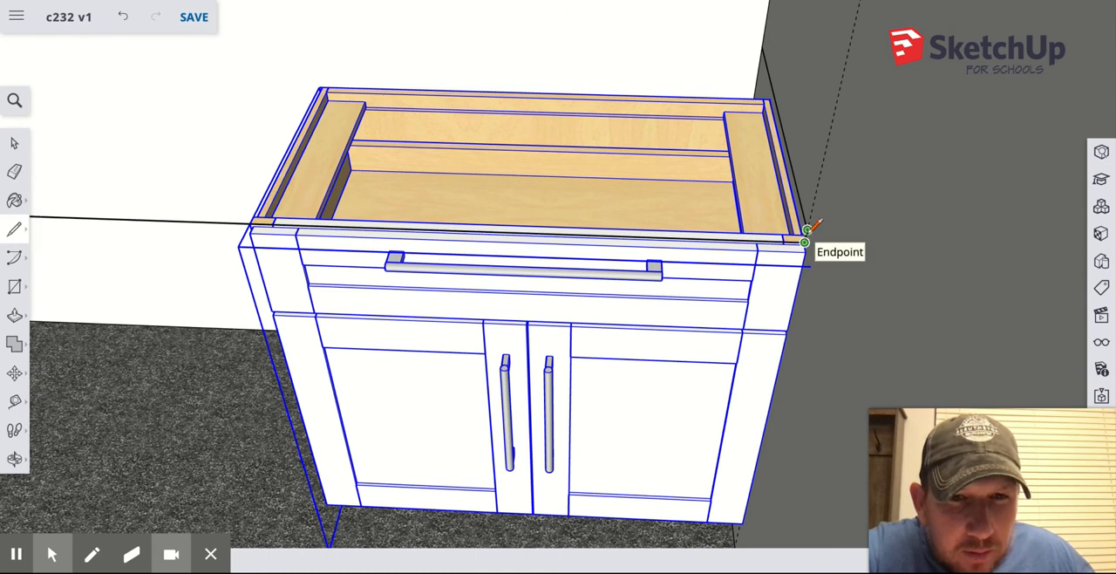
# Draw a second line just above the first, from the side-wall outline's upper corner at the fourth cabinet across to the guide at the first cabinet.
pyautogui.click(807, 229)
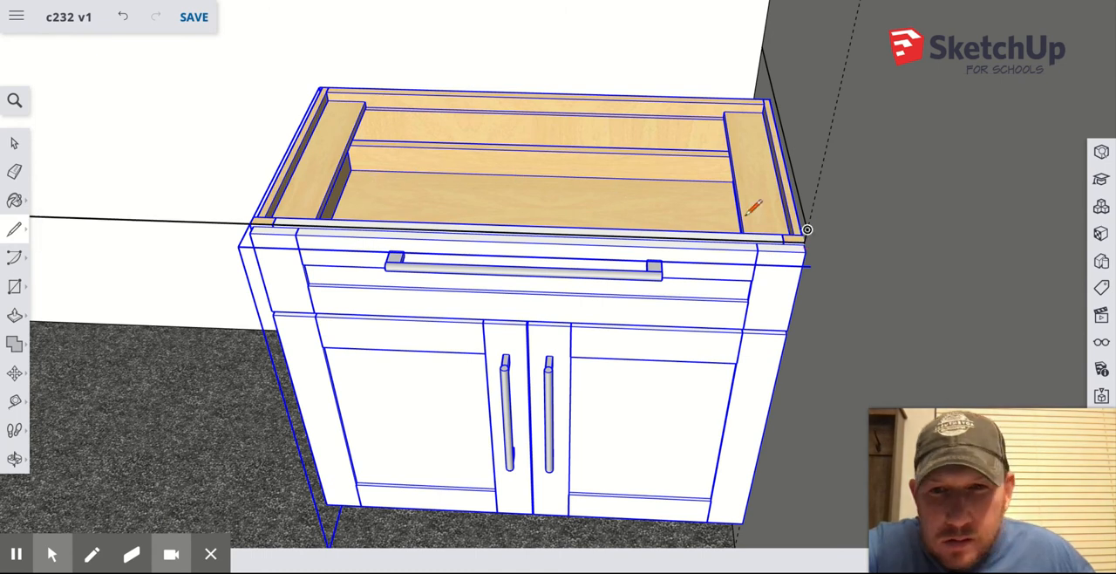
pyautogui.click(808, 229)
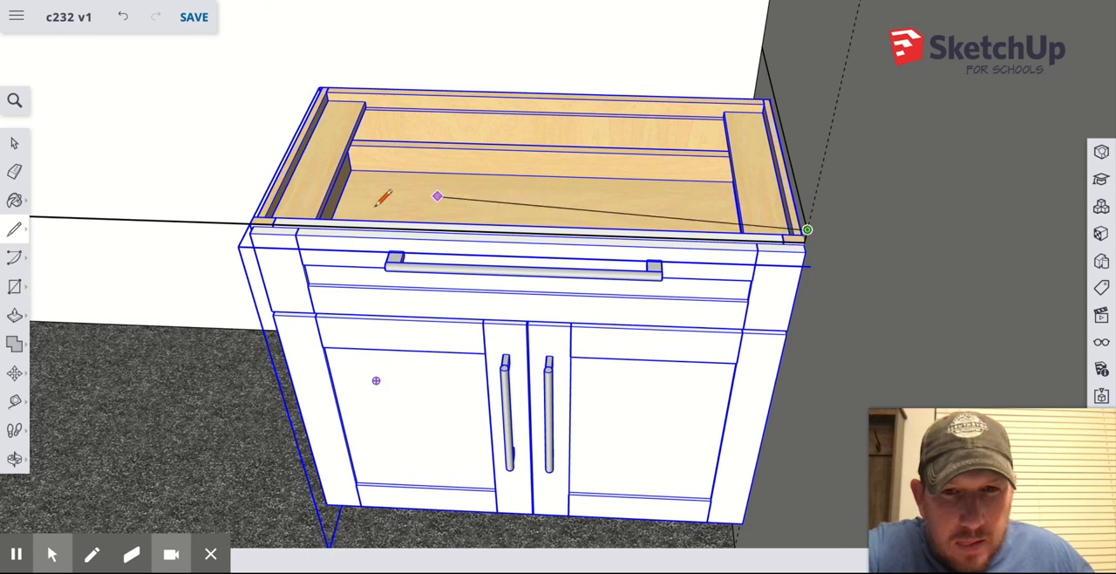
pyautogui.scroll(-2, 148, 172)
pyautogui.scroll(-2, 149, 172)
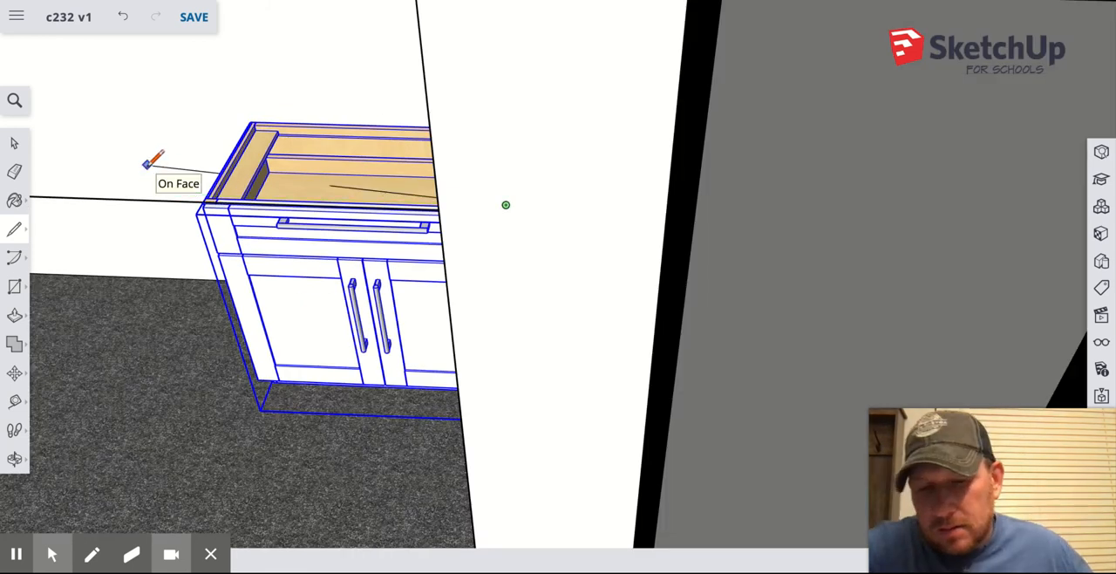
pyautogui.keyDown('shift'); pyautogui.moveTo(146, 165); pyautogui.dragTo(885, 231, button='middle'); pyautogui.keyUp('shift')
pyautogui.keyDown('shift'); pyautogui.moveTo(217, 238); pyautogui.dragTo(663, 250); pyautogui.keyUp('shift')
pyautogui.keyDown('shift'); pyautogui.moveTo(98, 249); pyautogui.dragTo(588, 260); pyautogui.keyUp('shift')
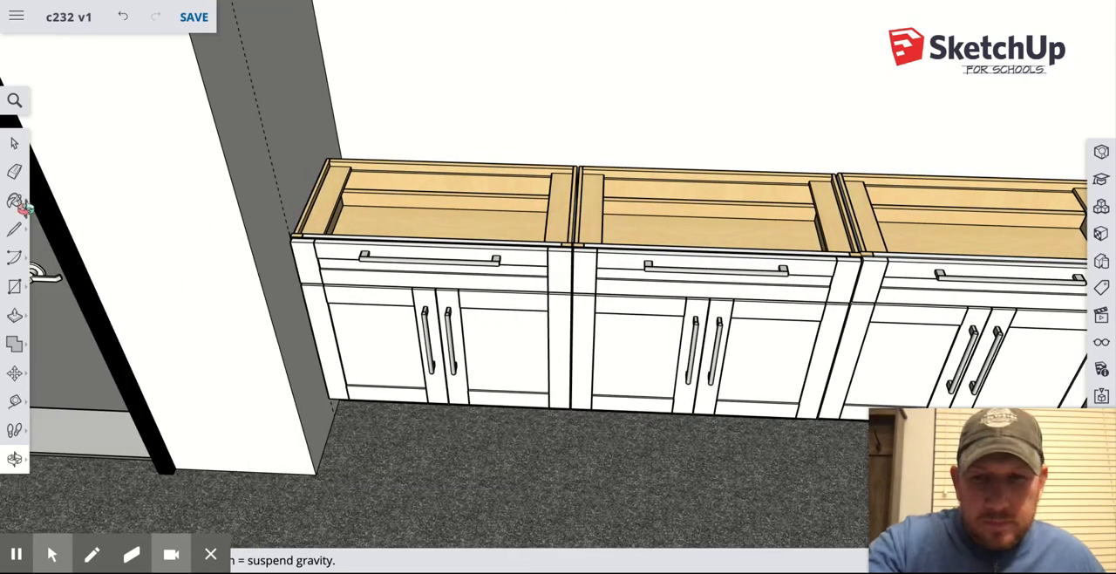
pyautogui.click(15, 228)
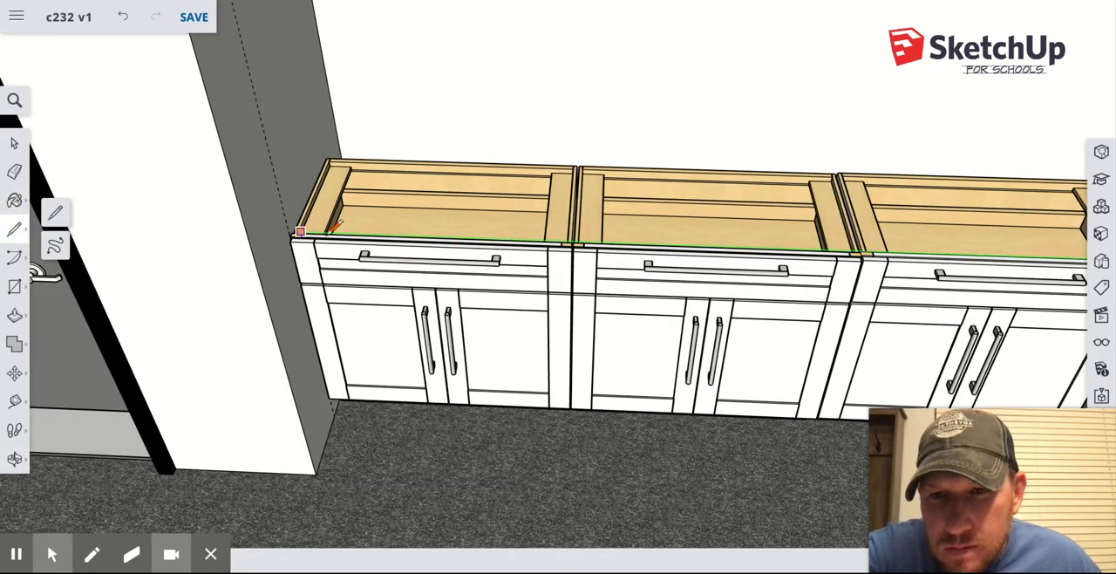
pyautogui.scroll(1, 289, 231)
pyautogui.scroll(2, 289, 231)
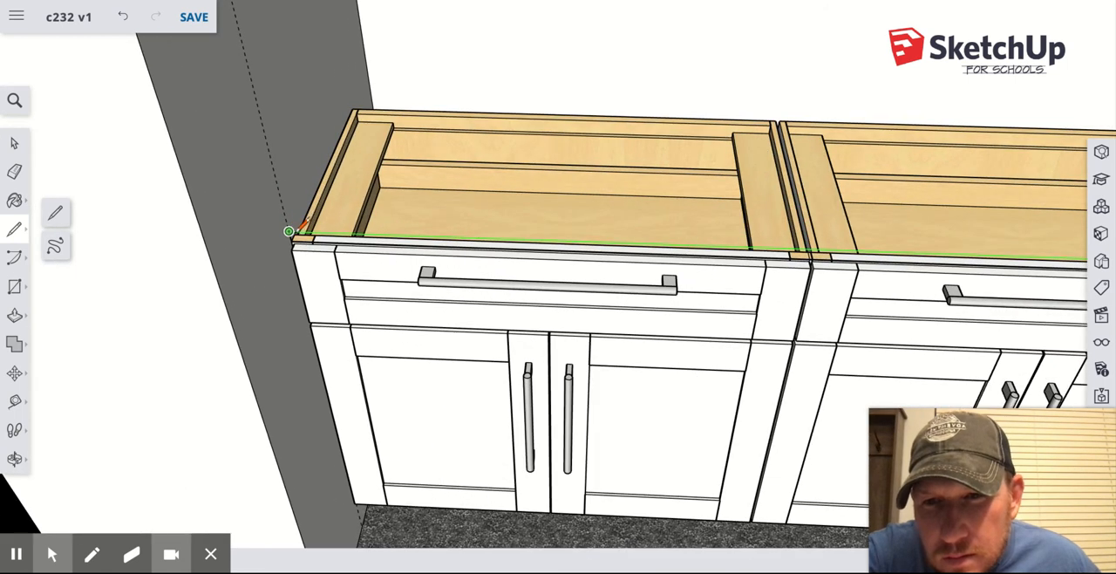
pyautogui.click(289, 231)
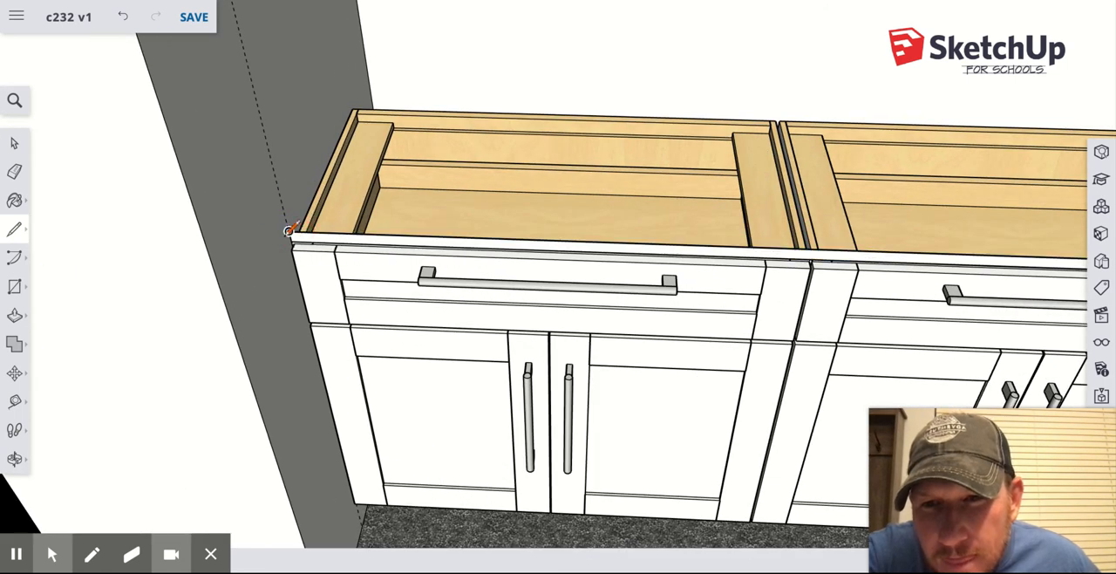
# Draw a line on the side wall back to the vertical corner edge and along the long wall to the opposite outline corner, closing the countertop face.
pyautogui.click(289, 231)
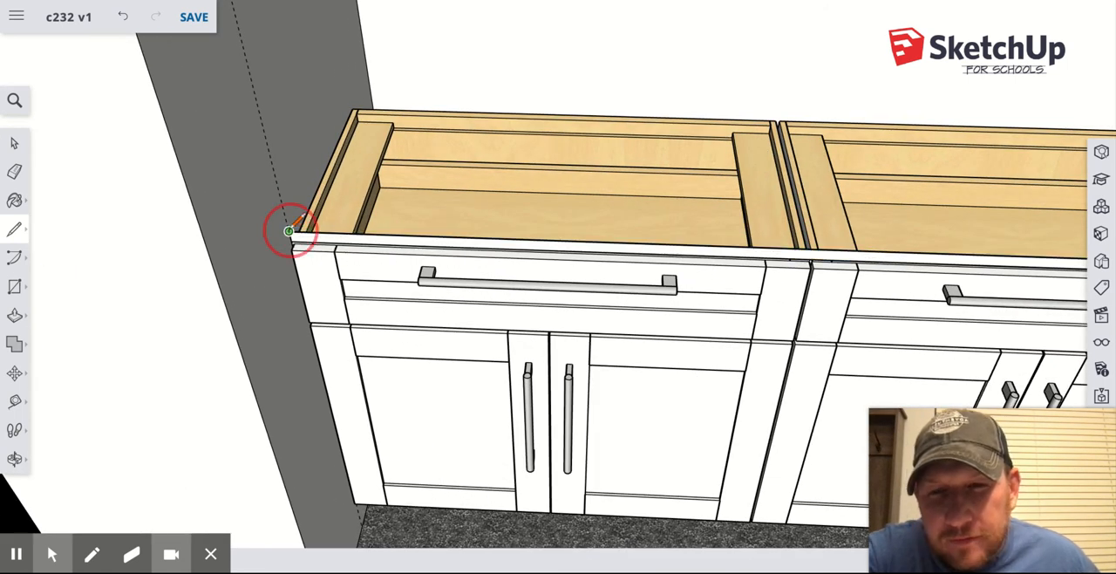
pyautogui.click(365, 60)
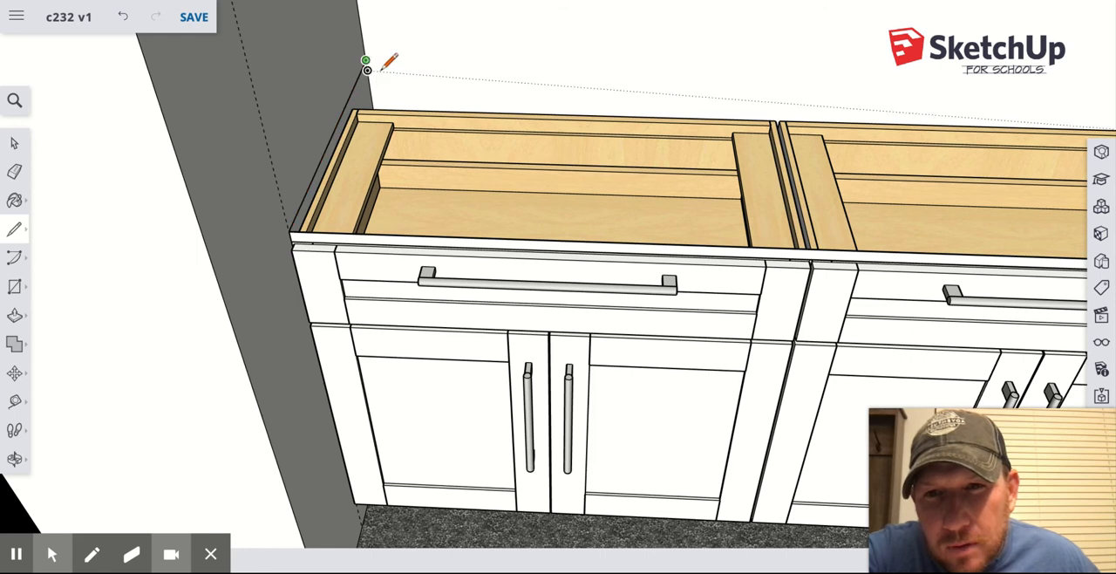
pyautogui.scroll(-10, 393, 74)
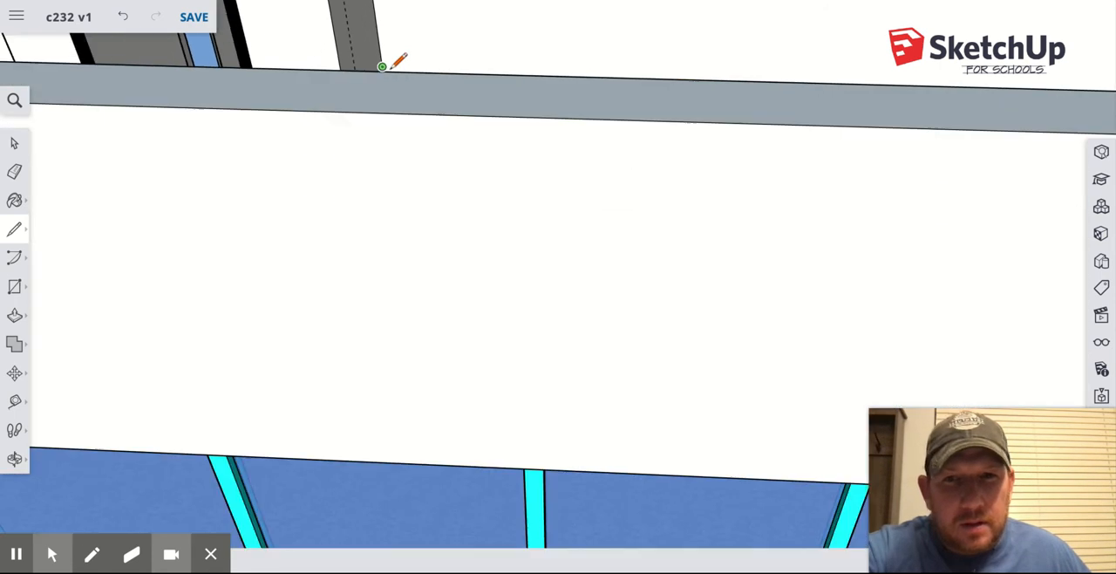
pyautogui.scroll(-3, 392, 65)
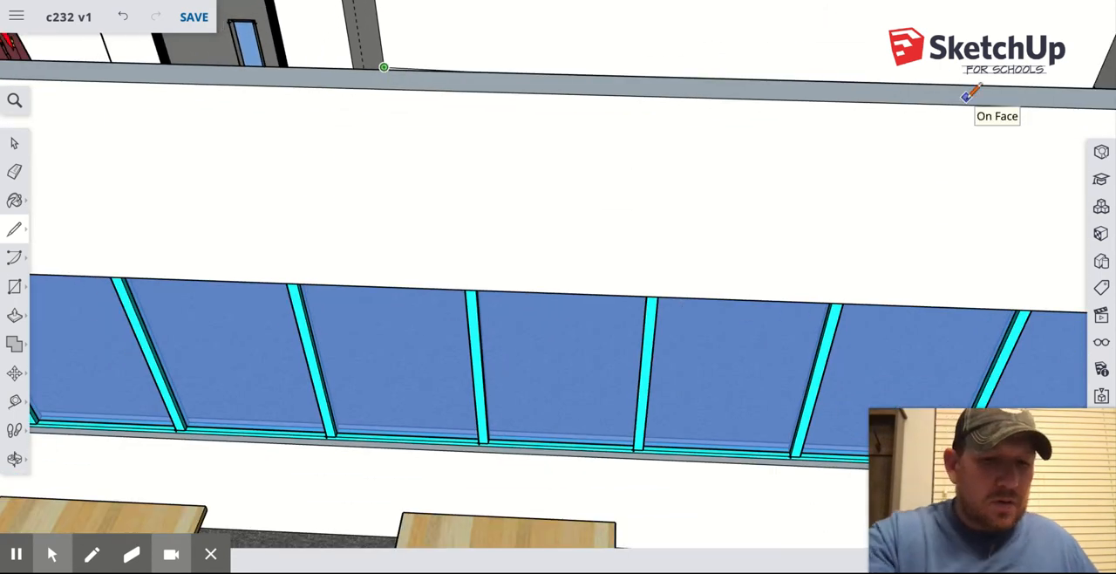
pyautogui.moveTo(968, 94); pyautogui.dragTo(639, 63, button='middle')
pyautogui.moveTo(495, 116); pyautogui.dragTo(425, 121, button='middle')
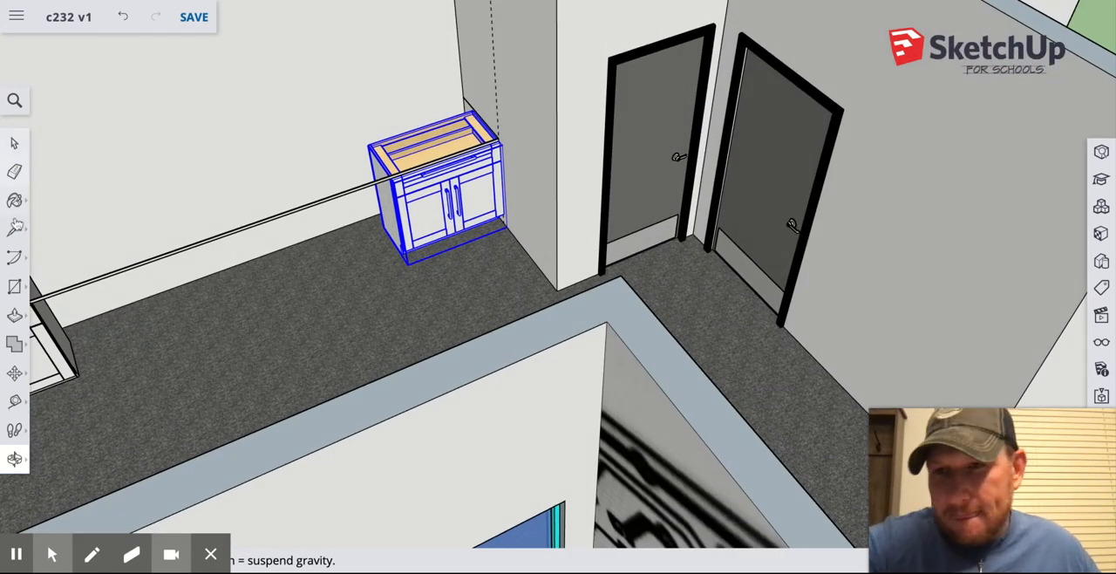
pyautogui.click(14, 229)
pyautogui.scroll(8, 464, 96)
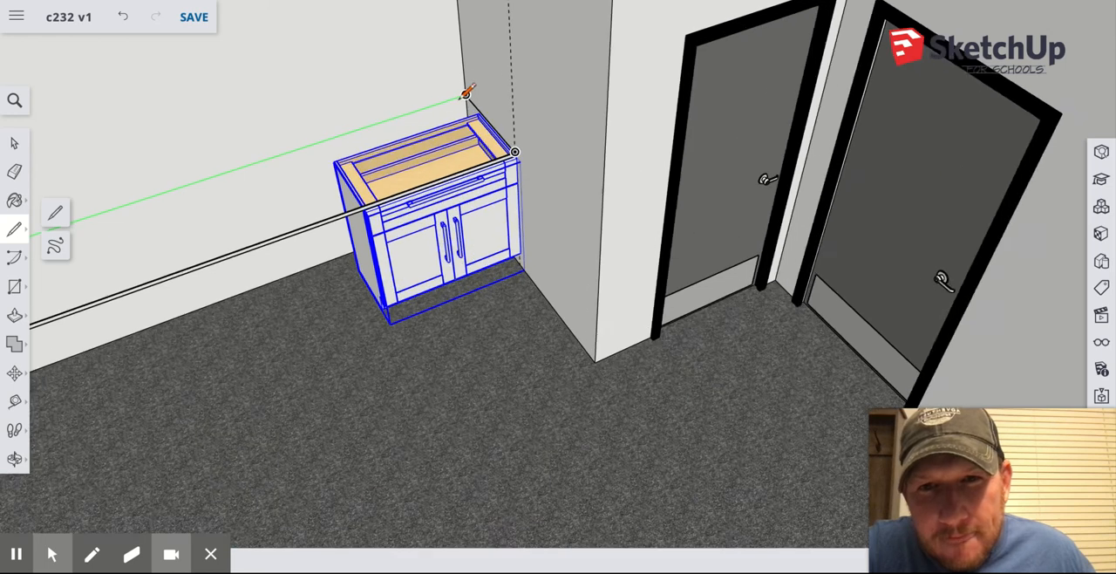
pyautogui.scroll(2, 472, 87)
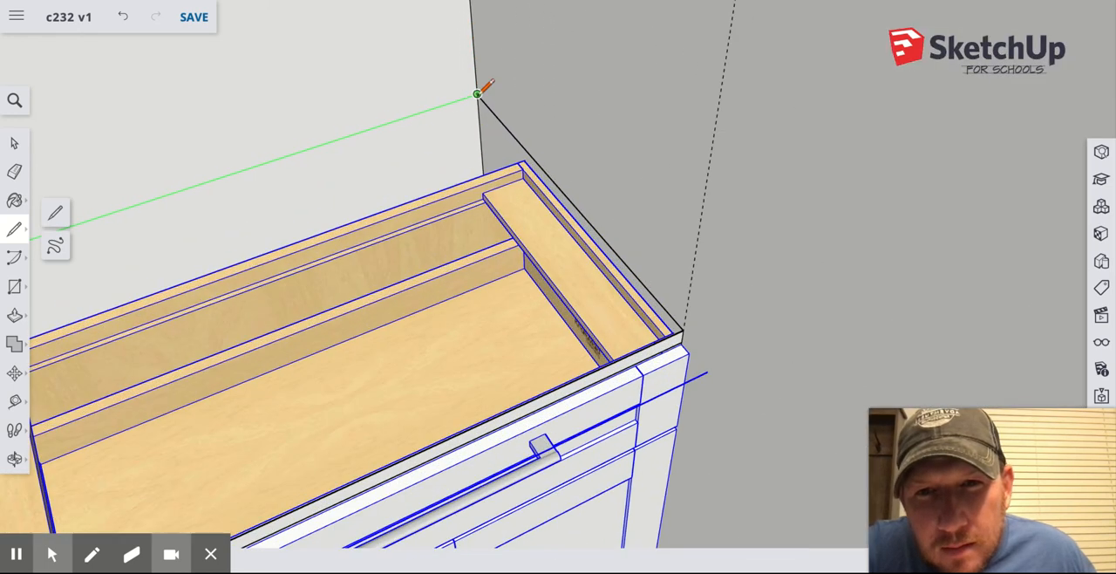
pyautogui.scroll(-8, 477, 93)
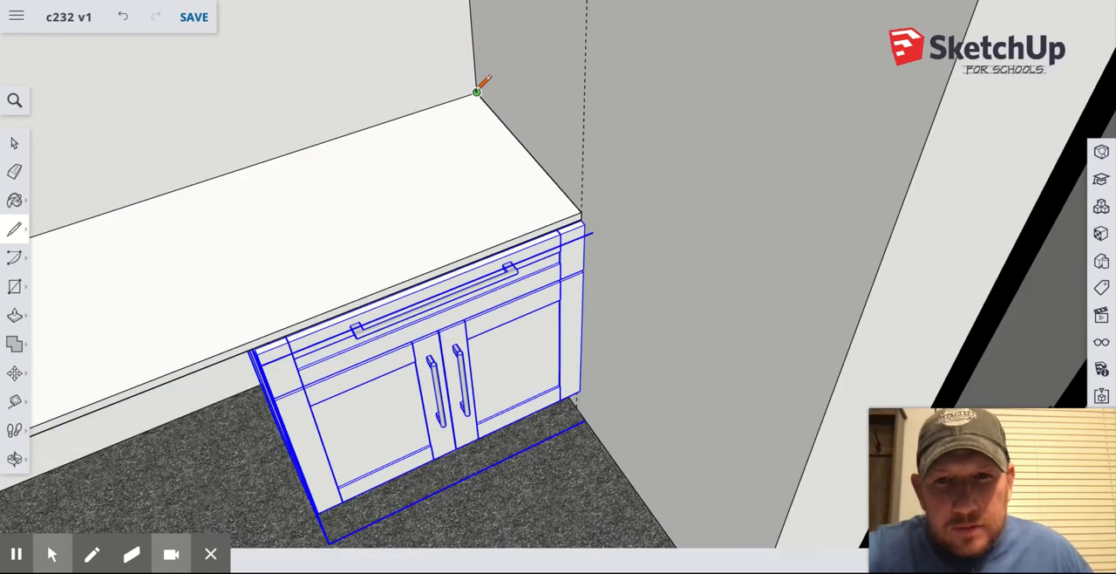
pyautogui.scroll(-3, 477, 92)
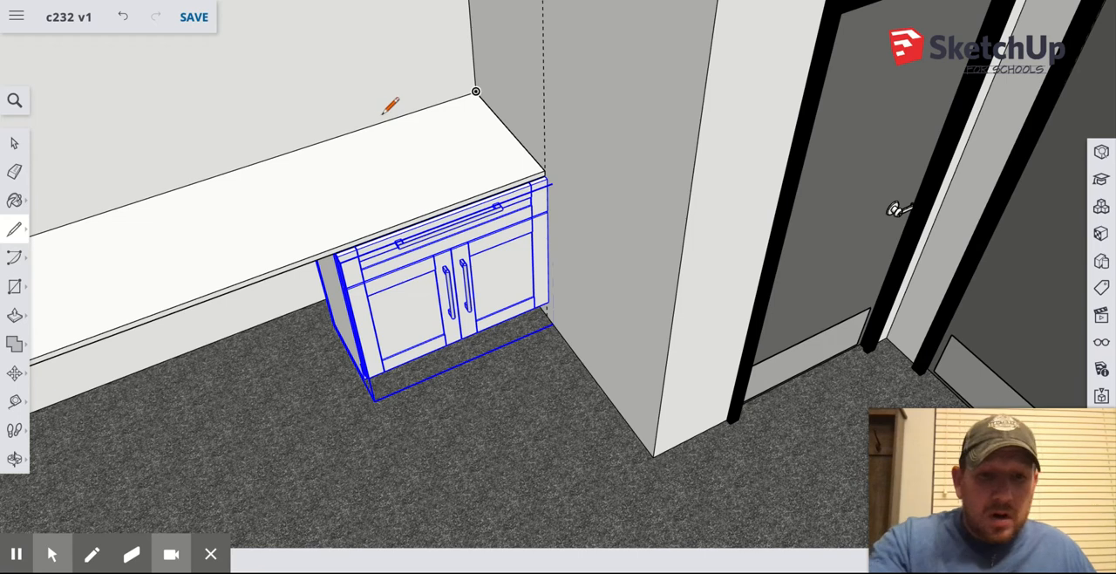
# Look through the materials already used in the model for a countertop finish.
pyautogui.press('o')
pyautogui.moveTo(218, 113)
pyautogui.mouseDown()
pyautogui.moveTo(311, 87)
pyautogui.moveTo(276, 35)
pyautogui.mouseUp()
pyautogui.moveTo(289, 256); pyautogui.dragTo(304, 108)
pyautogui.moveTo(235, 118); pyautogui.dragTo(242, 262)
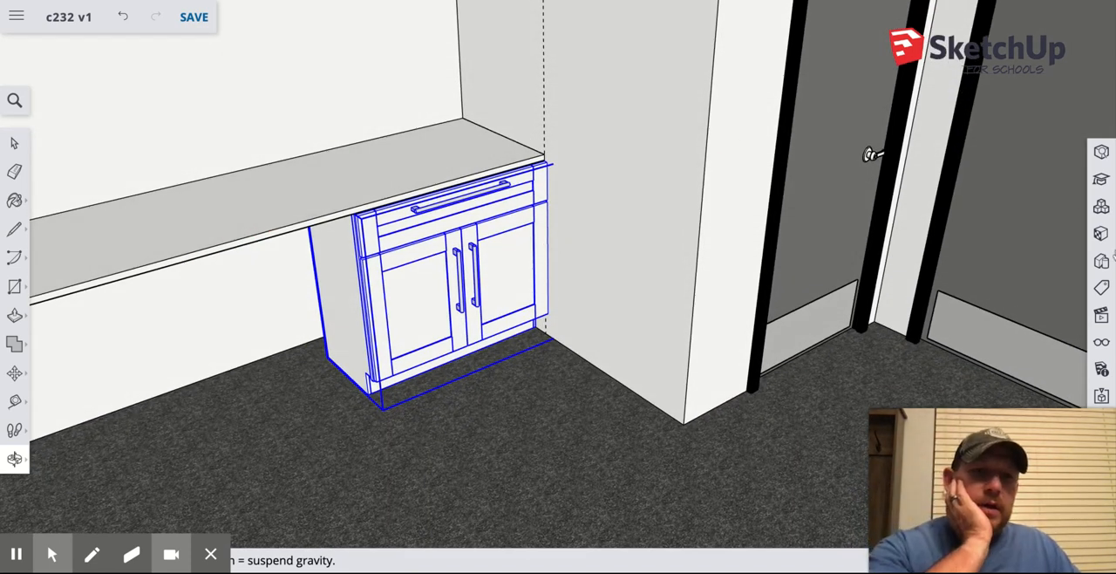
pyautogui.click(1101, 233)
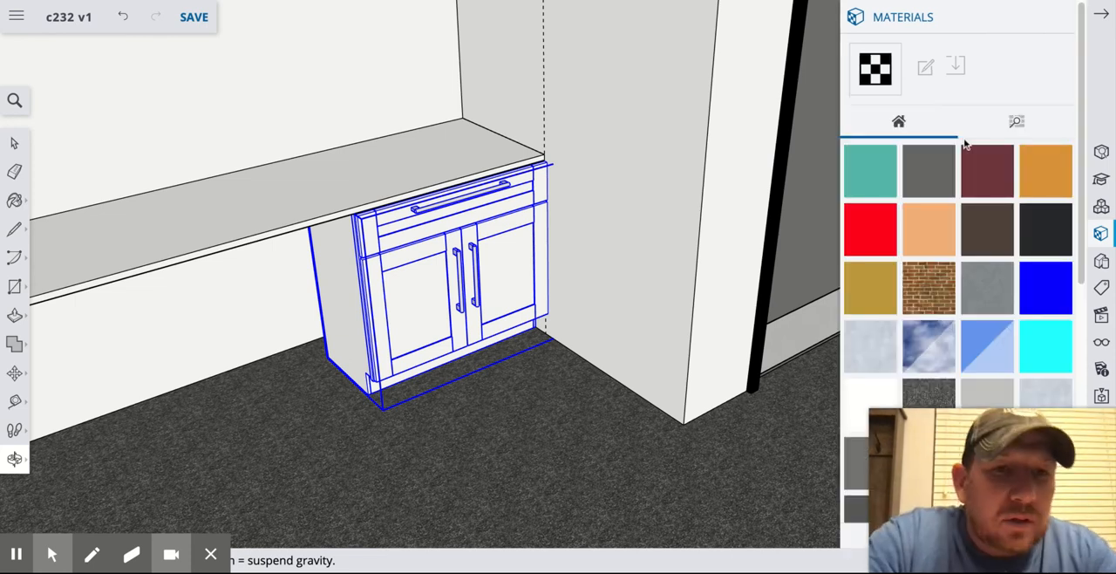
pyautogui.scroll(-2, 964, 225)
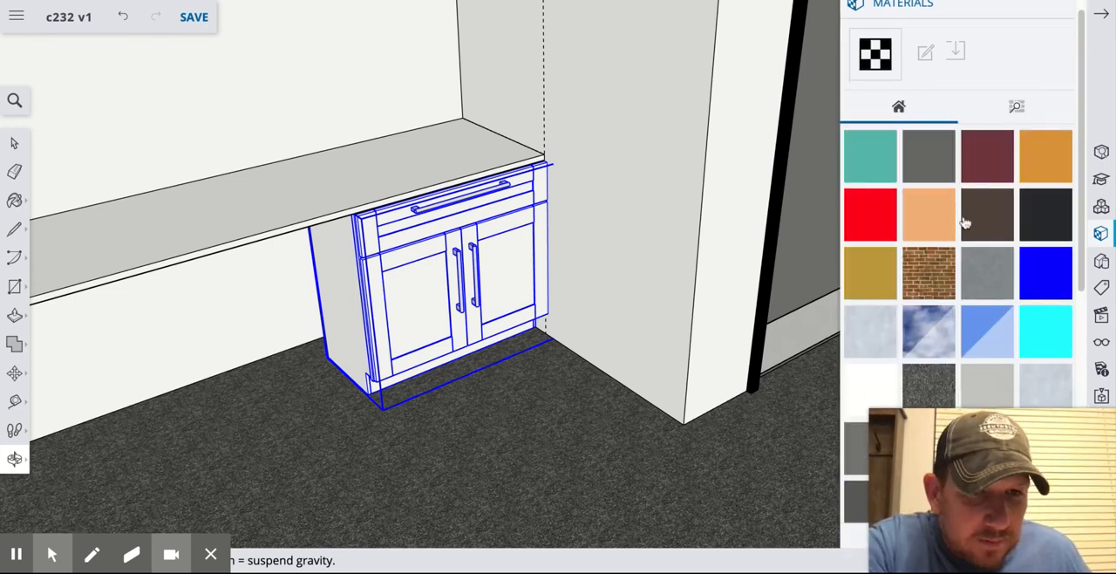
pyautogui.scroll(-7, 966, 221)
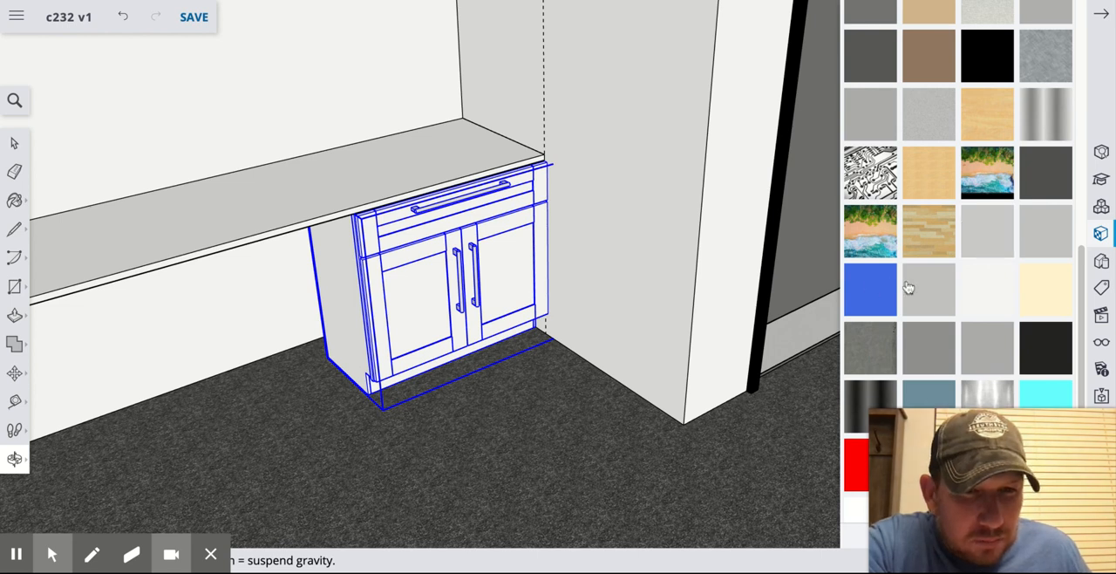
pyautogui.scroll(-1, 930, 273)
pyautogui.scroll(5, 930, 273)
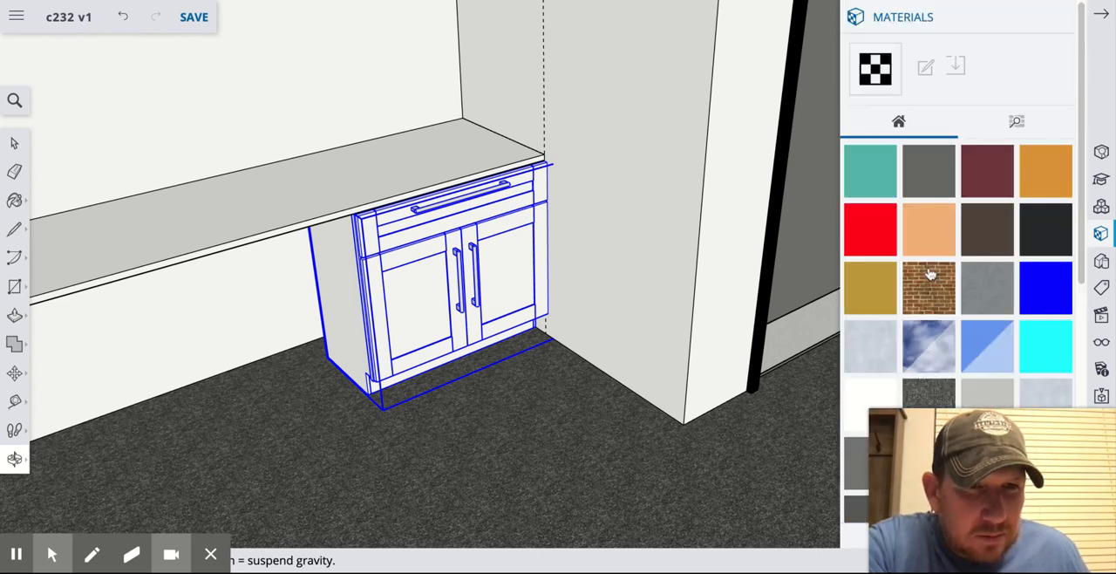
# Paint the countertop's top face and front edge with the blue material from the Synthetic Surfaces collection.
pyautogui.click(1018, 122)
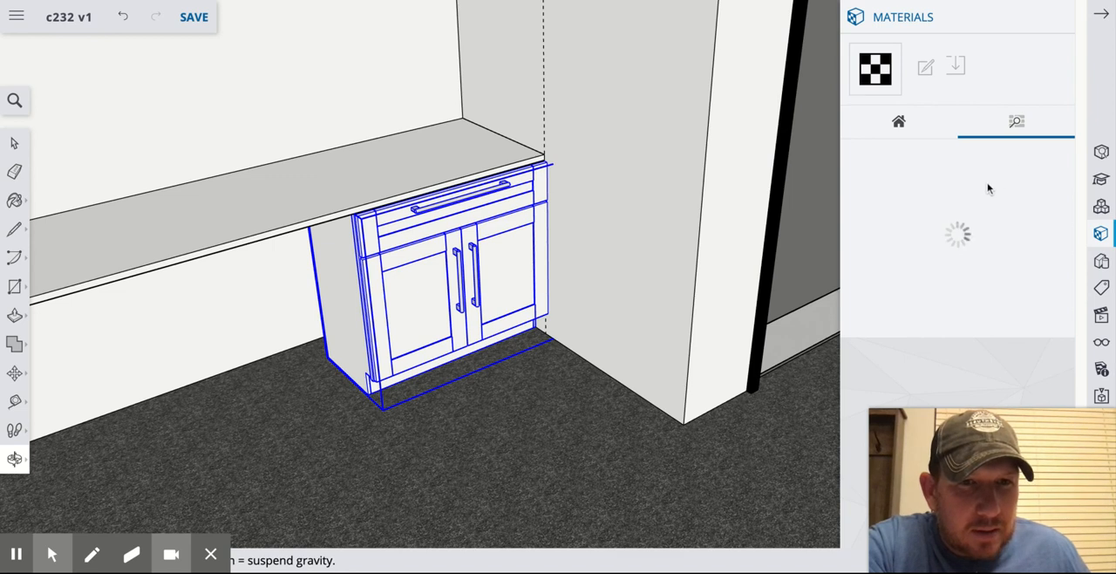
pyautogui.scroll(-1, 980, 186)
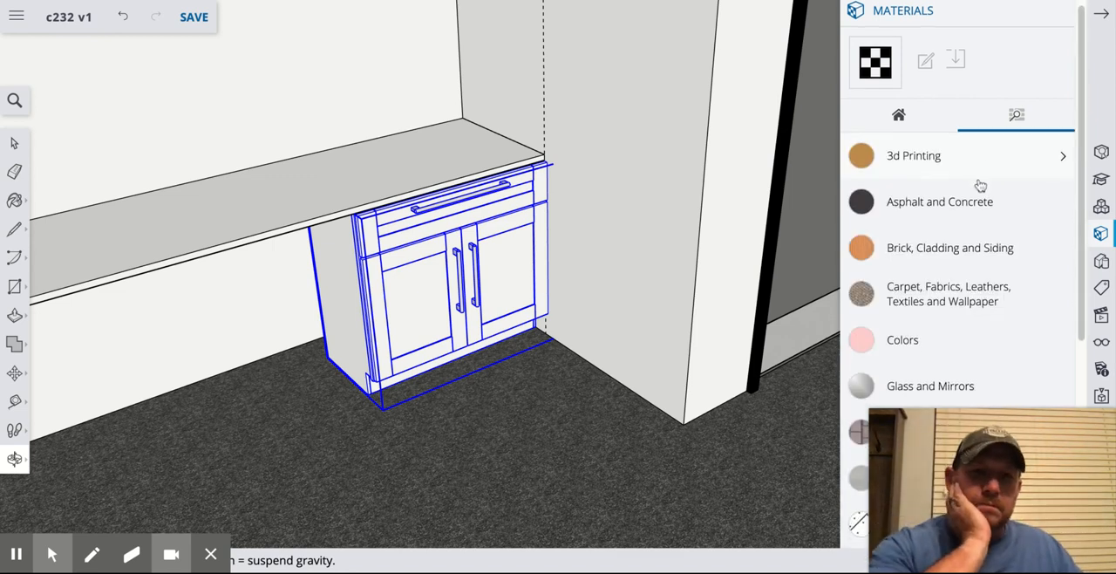
pyautogui.scroll(-3, 980, 185)
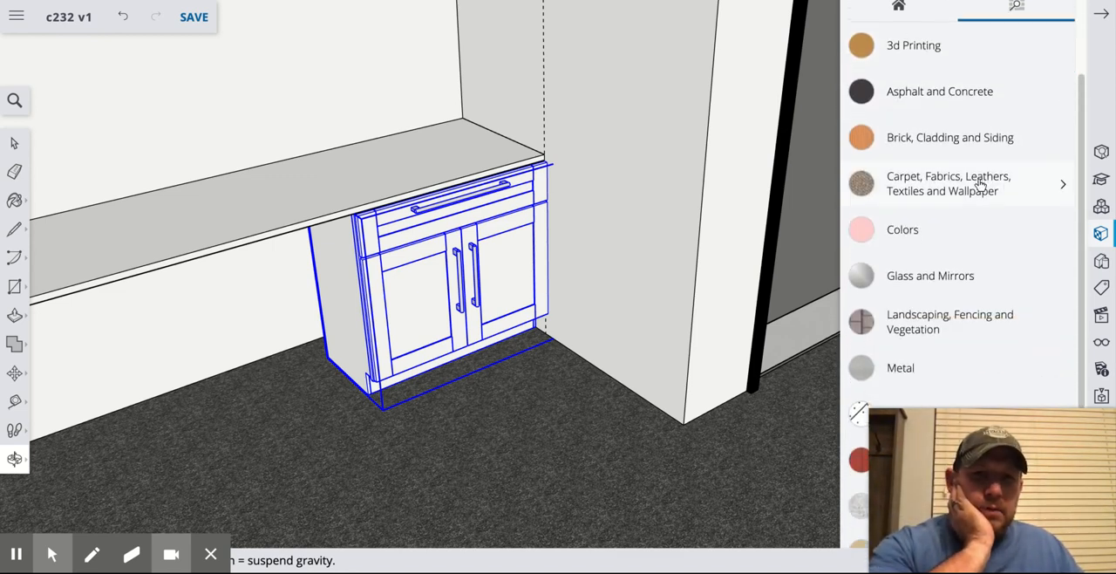
pyautogui.scroll(-4, 980, 185)
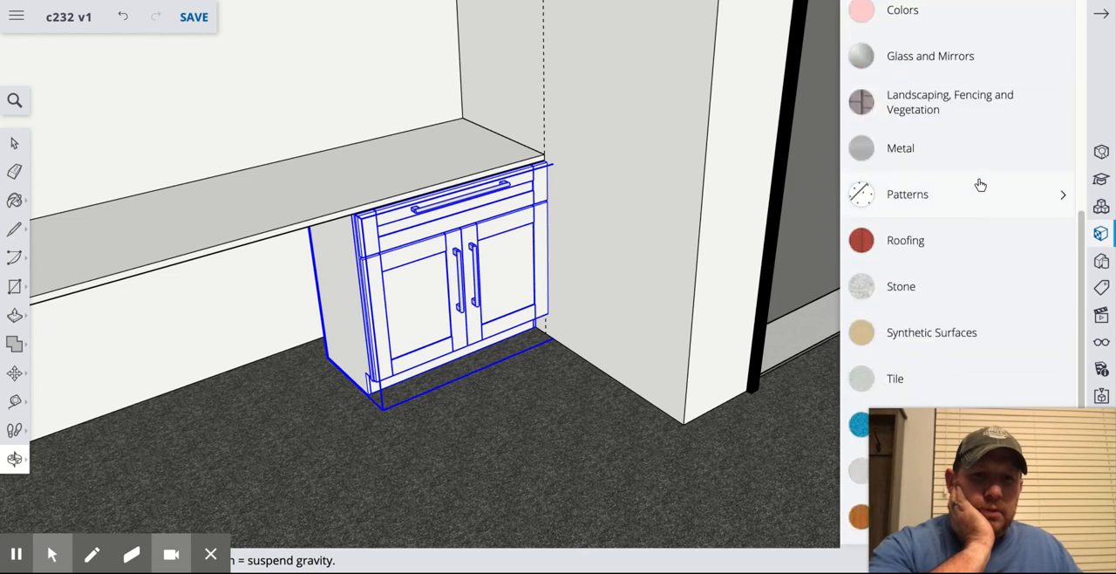
pyautogui.click(948, 340)
pyautogui.scroll(-4, 955, 310)
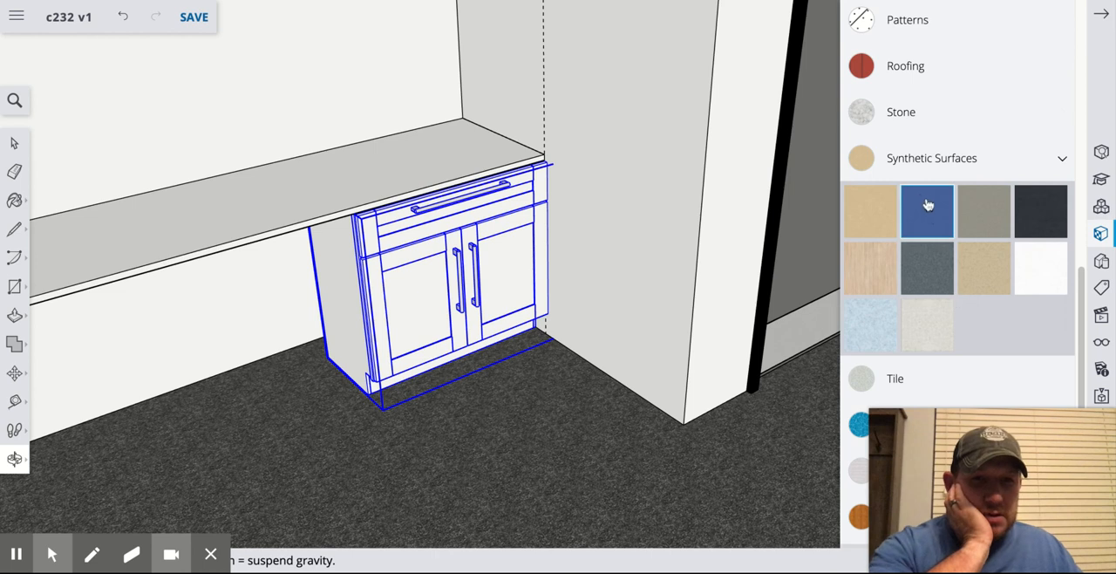
pyautogui.click(930, 212)
pyautogui.click(445, 144)
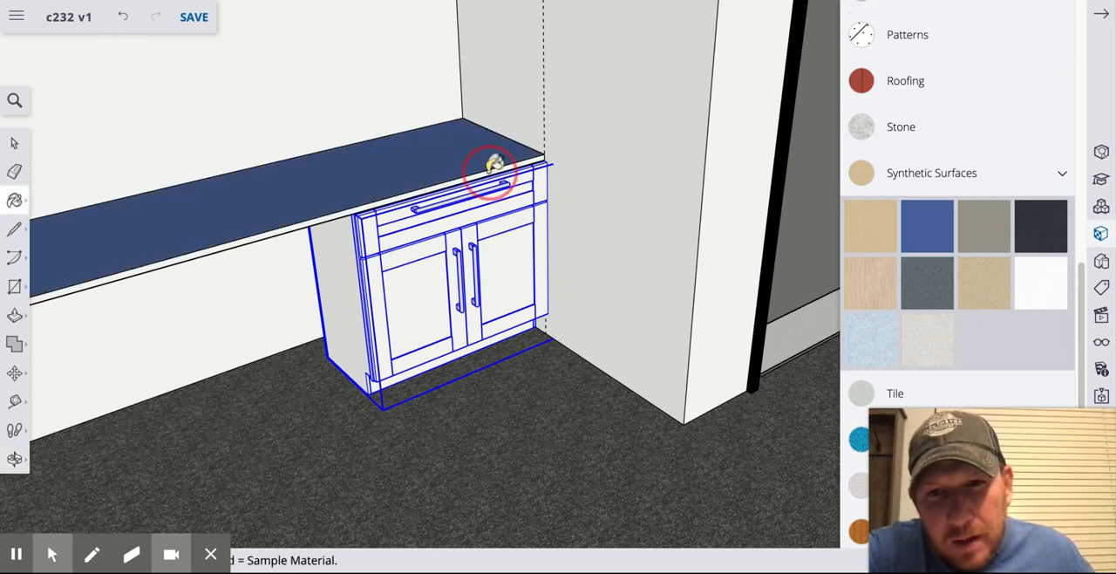
pyautogui.moveTo(395, 172); pyautogui.dragTo(269, 218, button='middle')
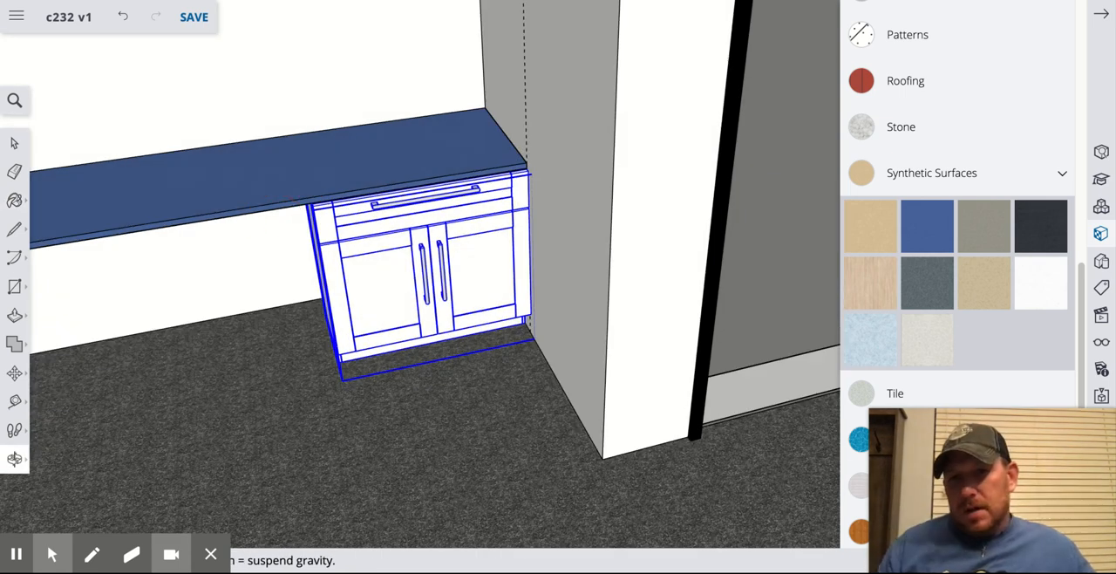
pyautogui.scroll(-7, 274, 223)
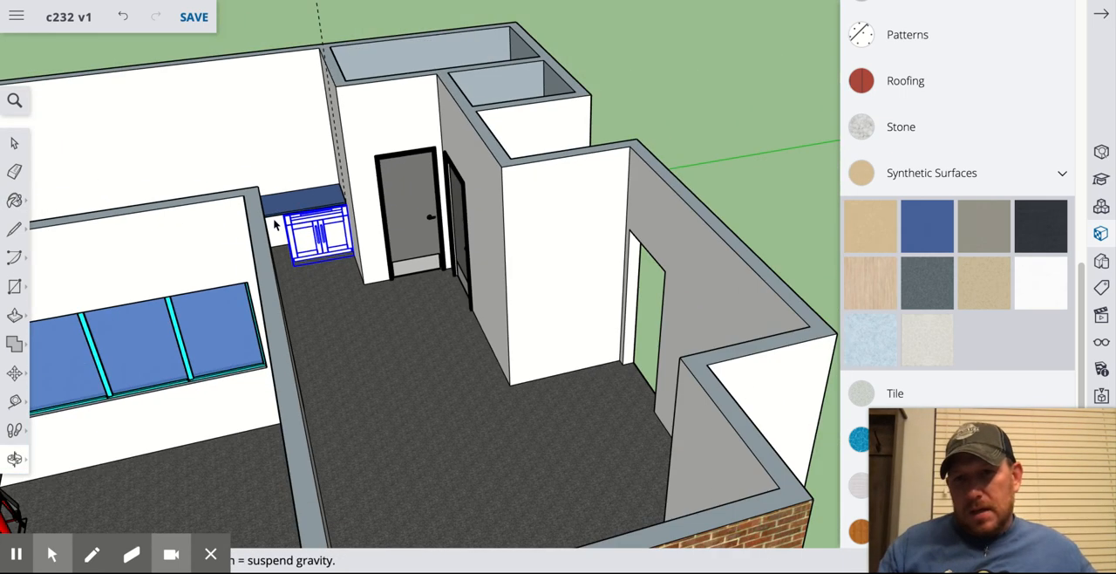
pyautogui.moveTo(274, 224); pyautogui.dragTo(274, 224, button='middle')
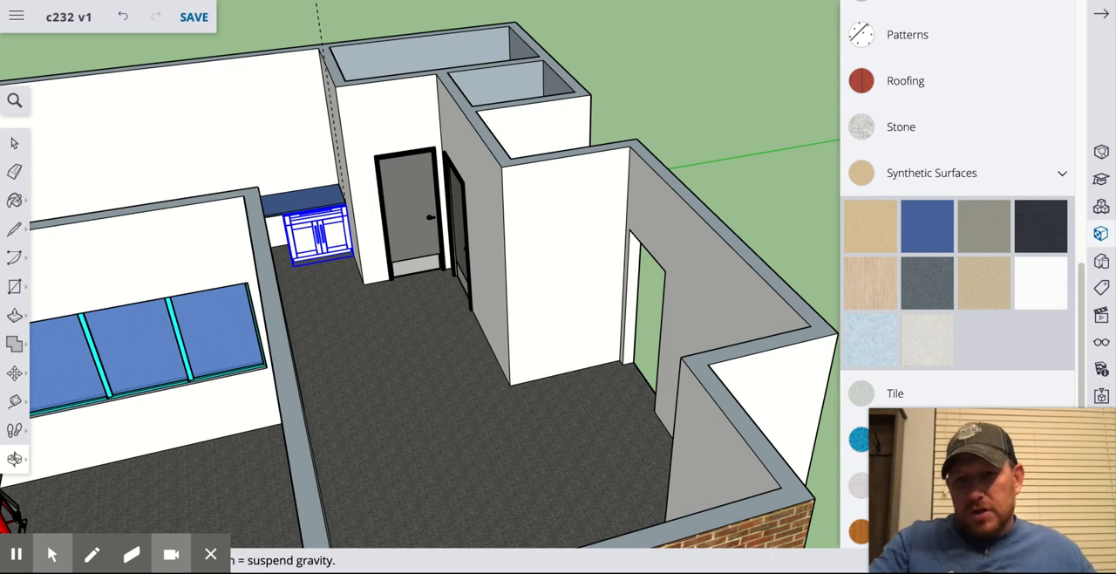
pyautogui.keyDown('shift'); pyautogui.moveTo(217, 196); pyautogui.dragTo(626, 245); pyautogui.keyUp('shift')
pyautogui.click(345, 243)
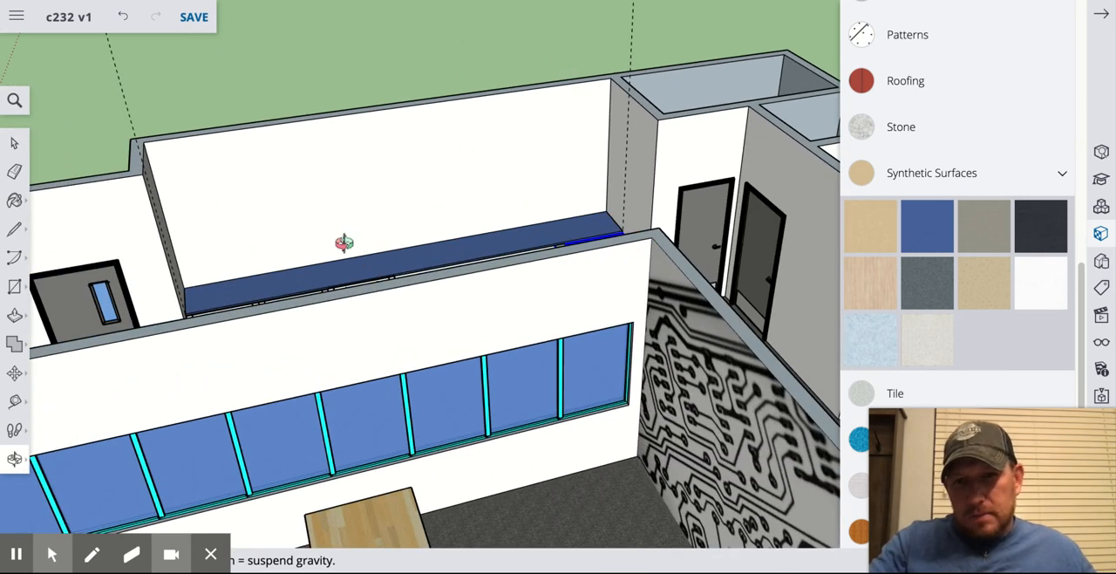
pyautogui.moveTo(419, 253); pyautogui.dragTo(468, 359)
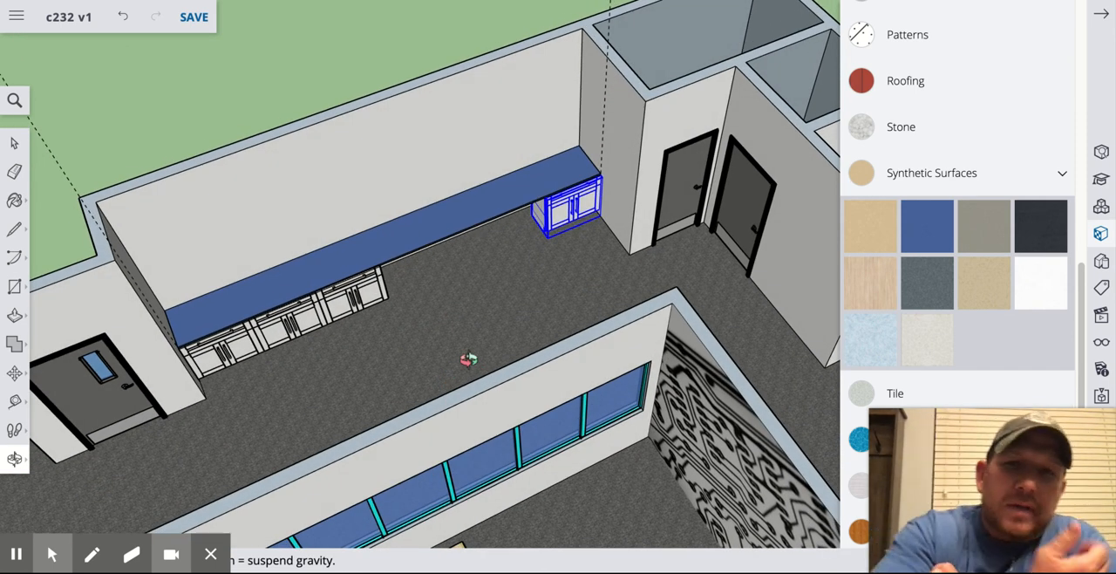